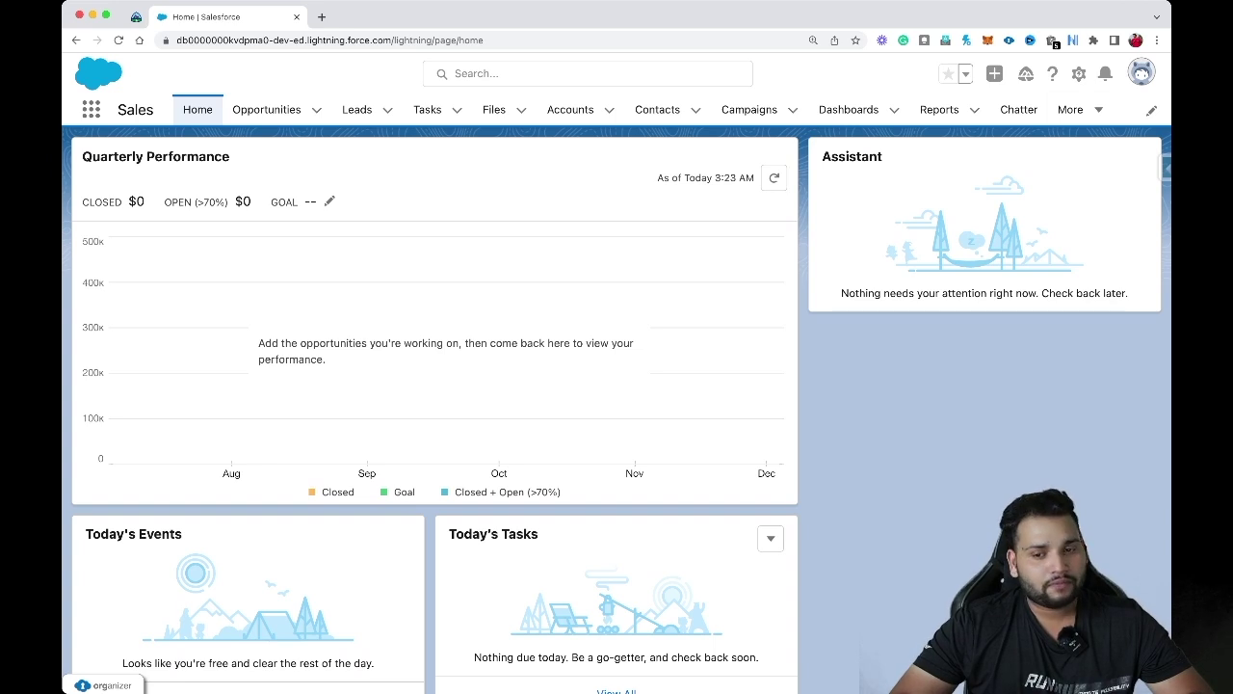
Open Setup and go to the Flows page under Process Automation by searching for "flows".
click(1079, 74)
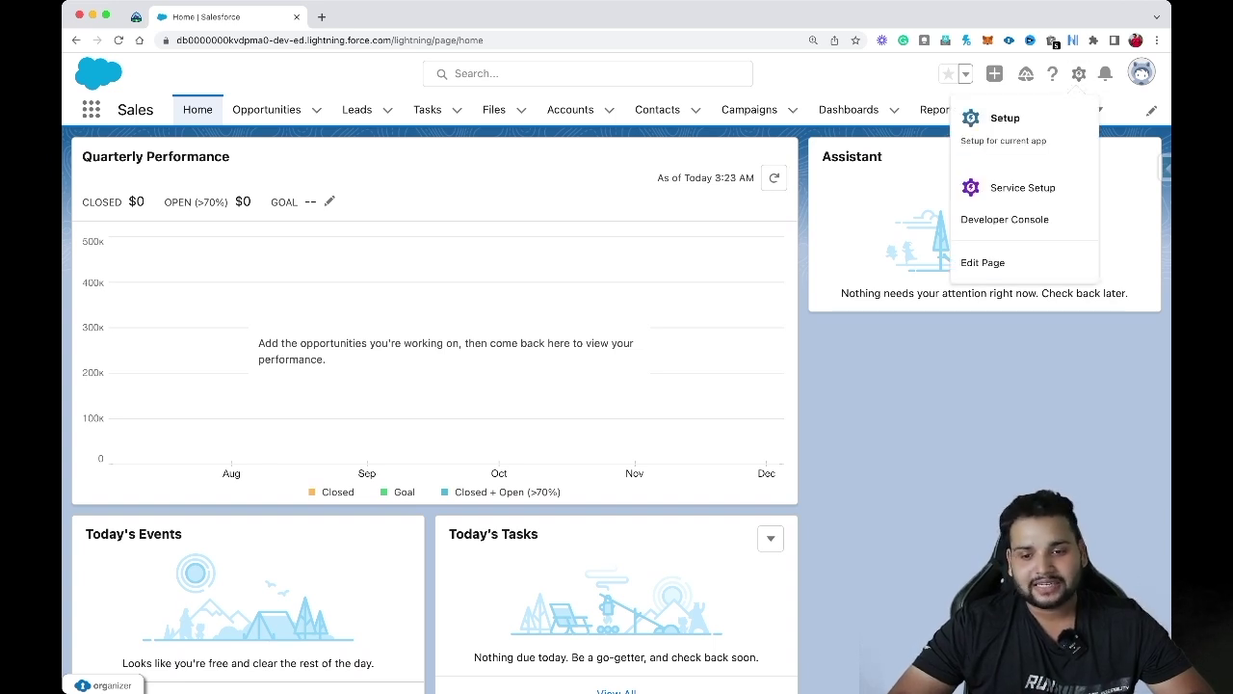
click(1005, 118)
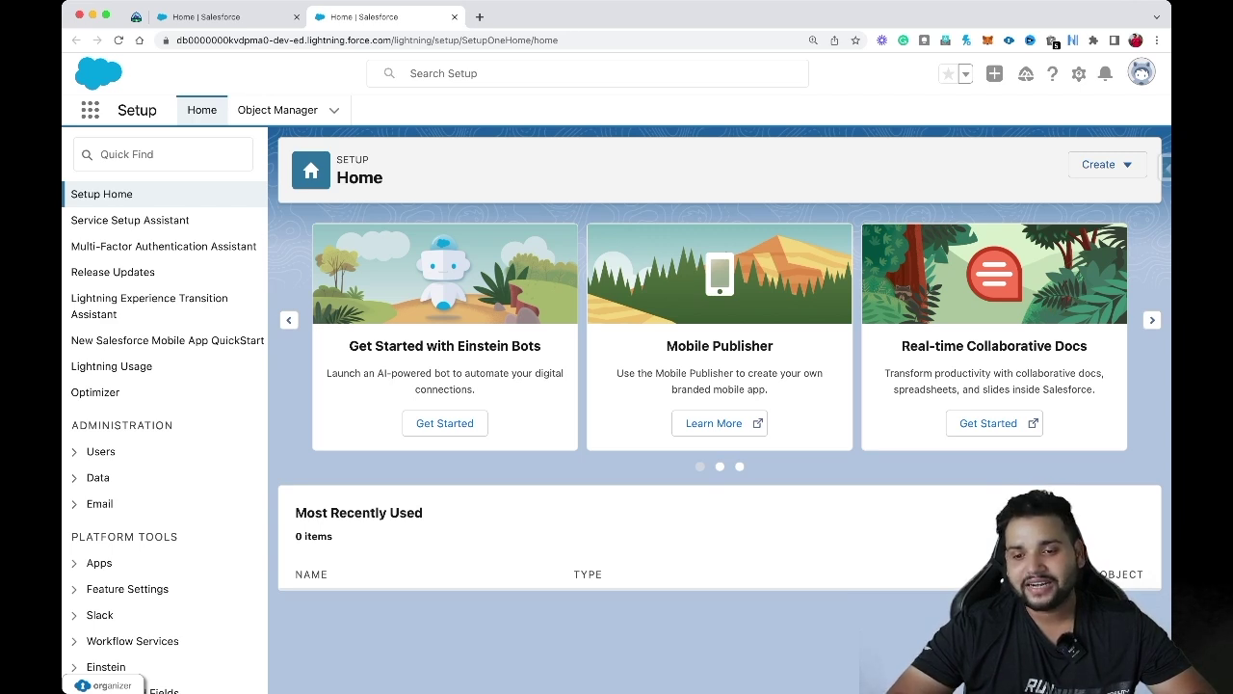
click(1106, 164)
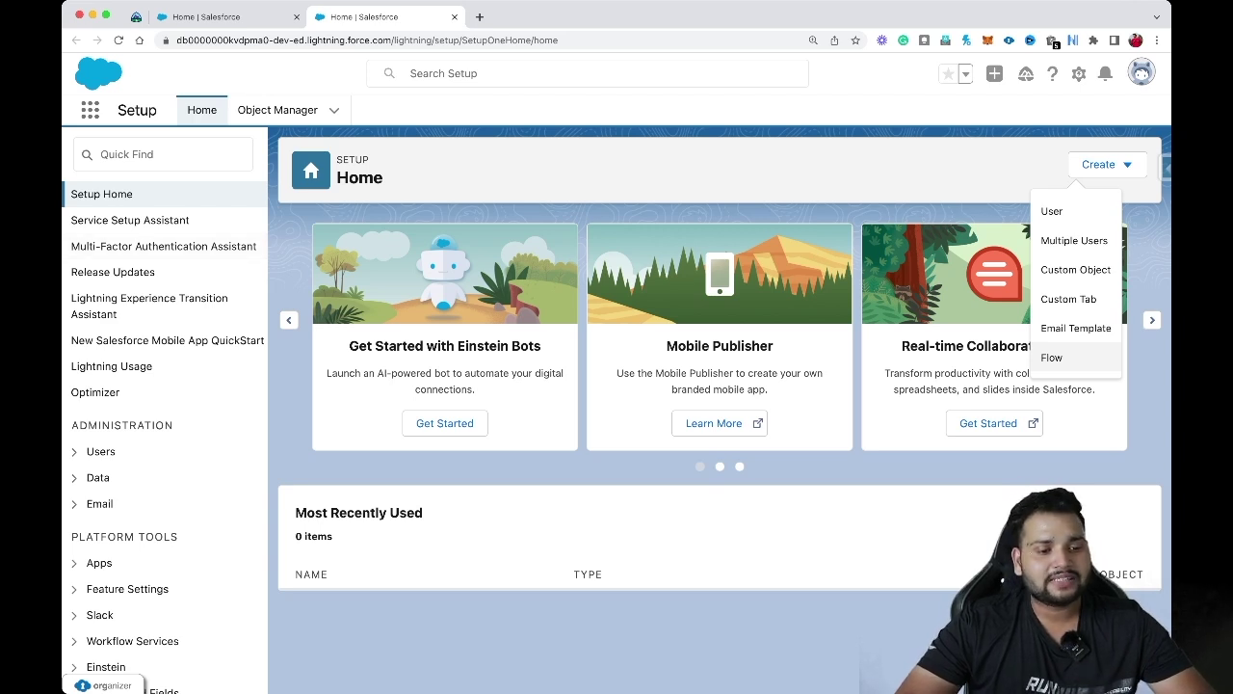
click(164, 155)
text(flows)
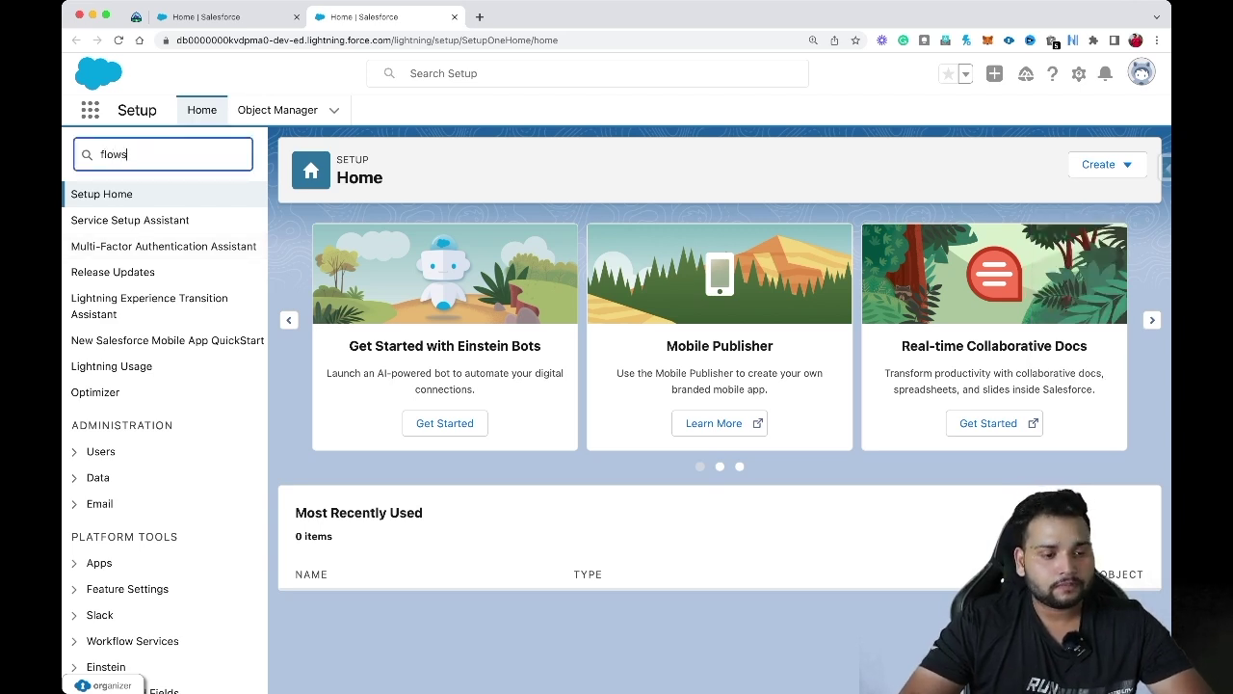
click(120, 219)
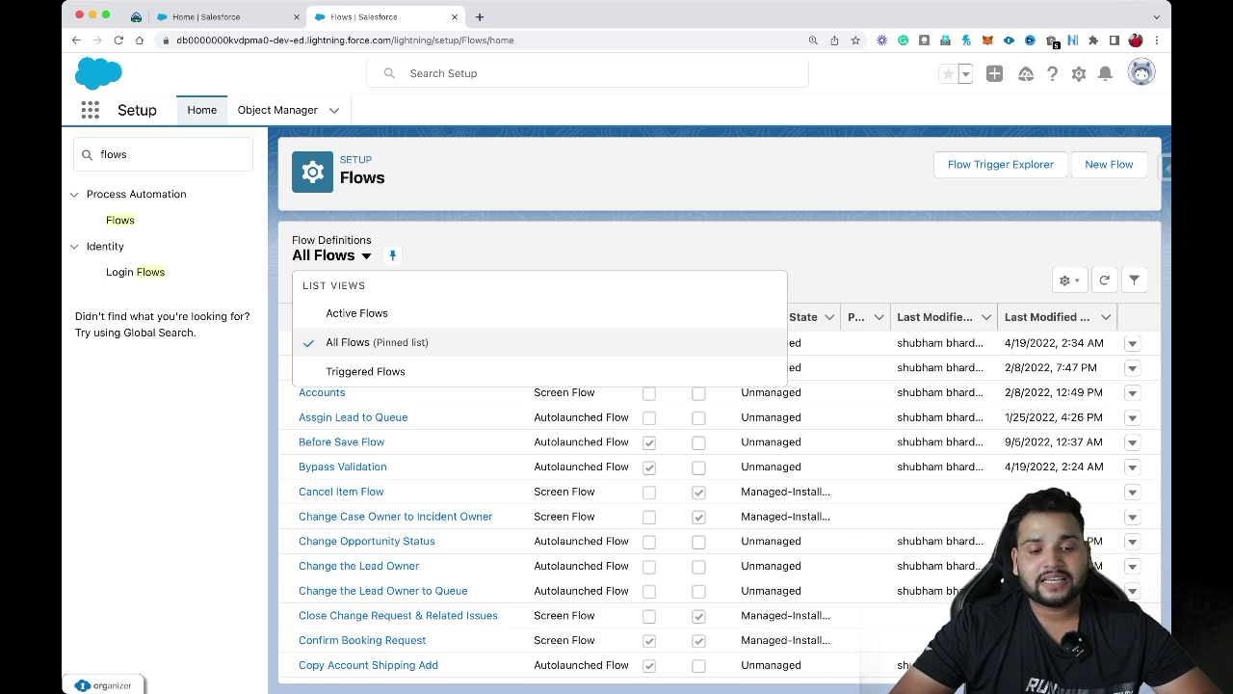
Review the available list views and filters, keep All Flows selected, and look through the flow definitions.
key(Escape)
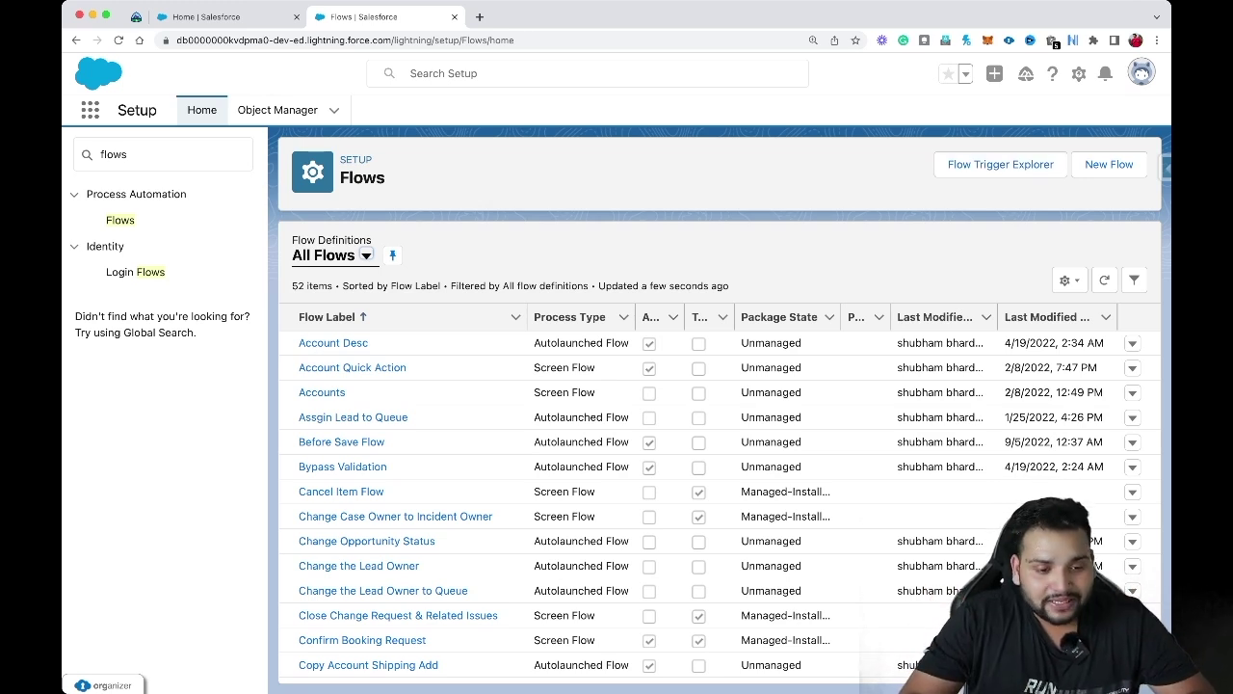
click(366, 255)
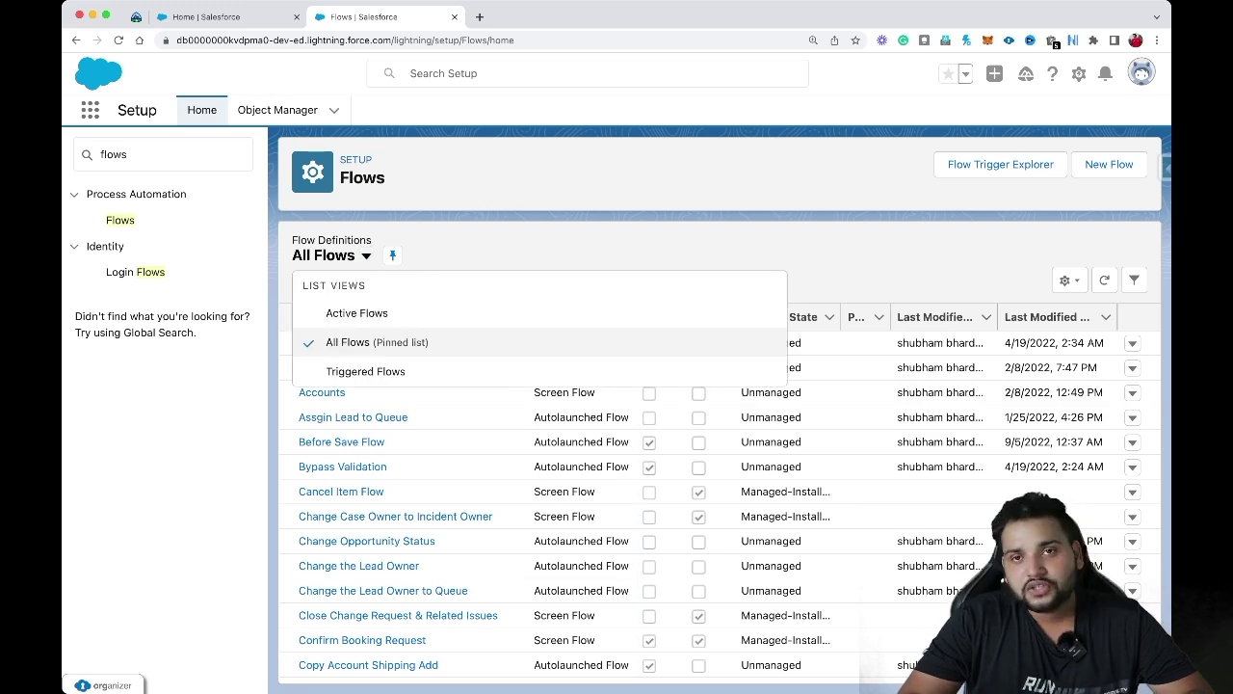
click(376, 342)
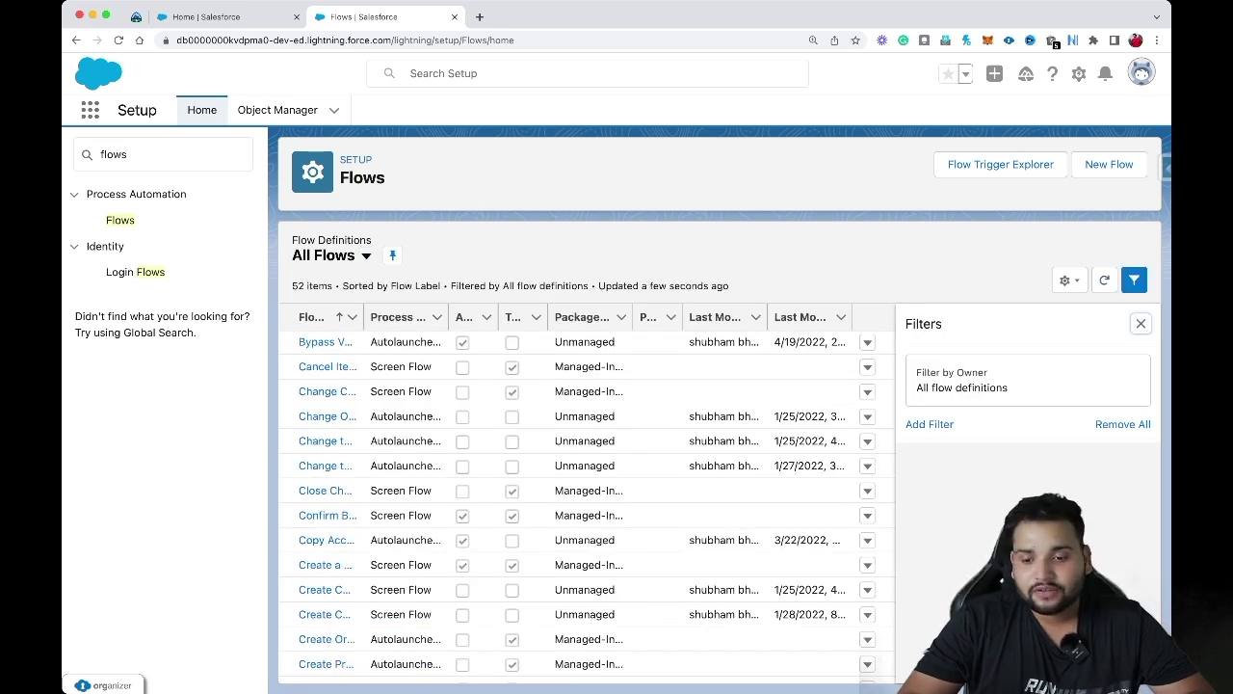
click(1140, 324)
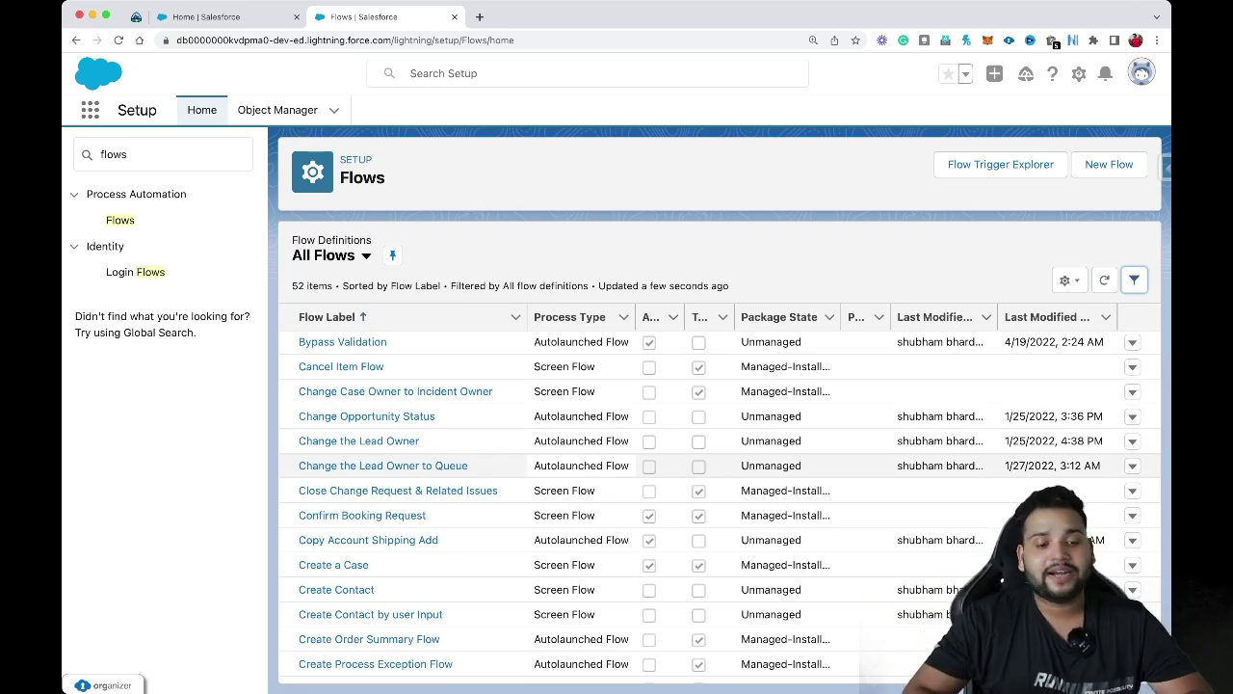
scroll(675, 511, down, 10)
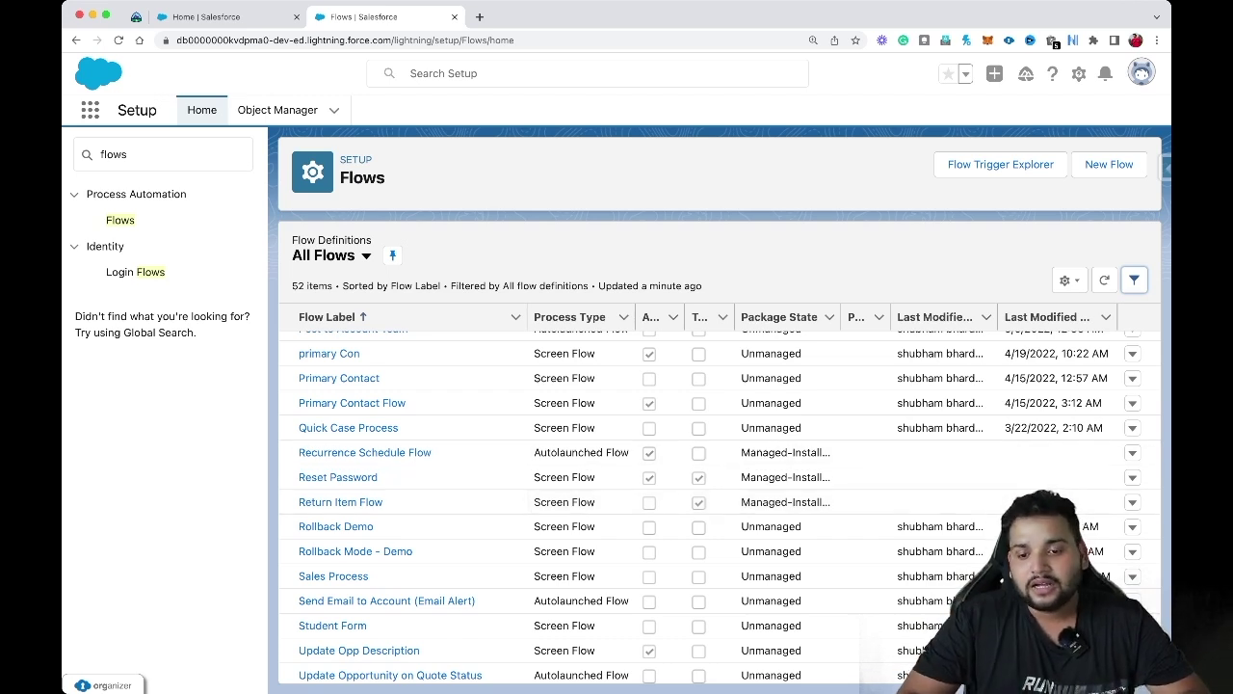
Open Flow Trigger Explorer and set the object to Contact.
click(1000, 164)
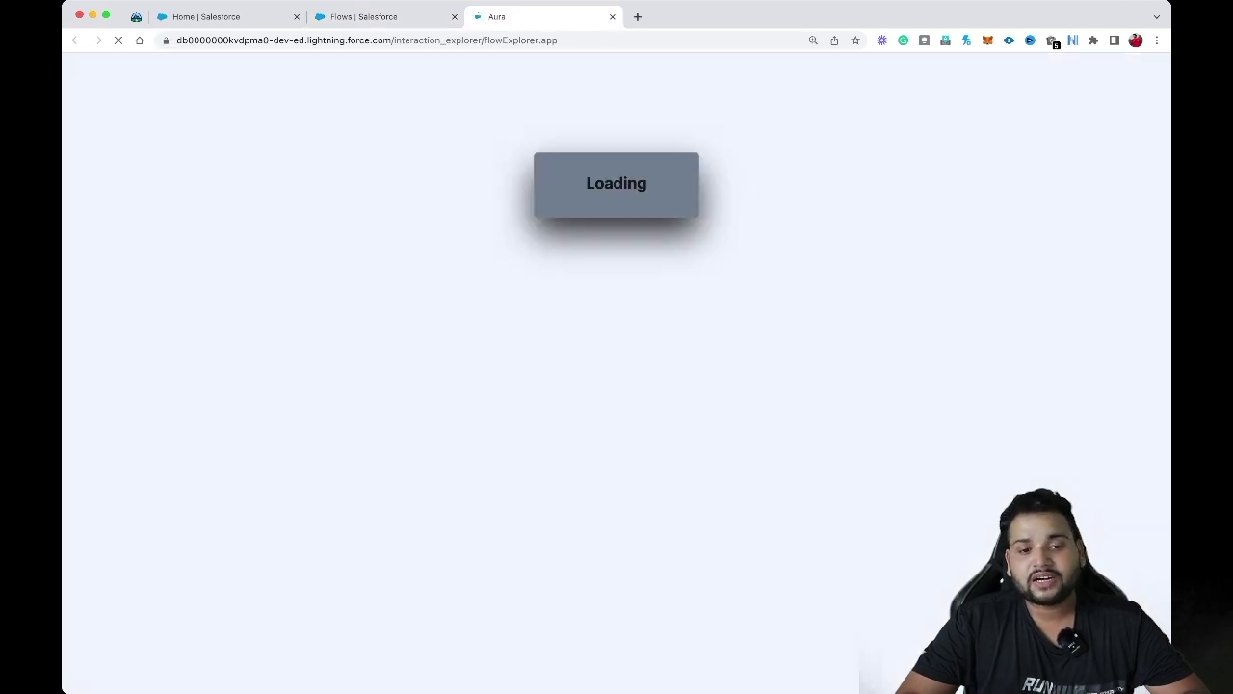
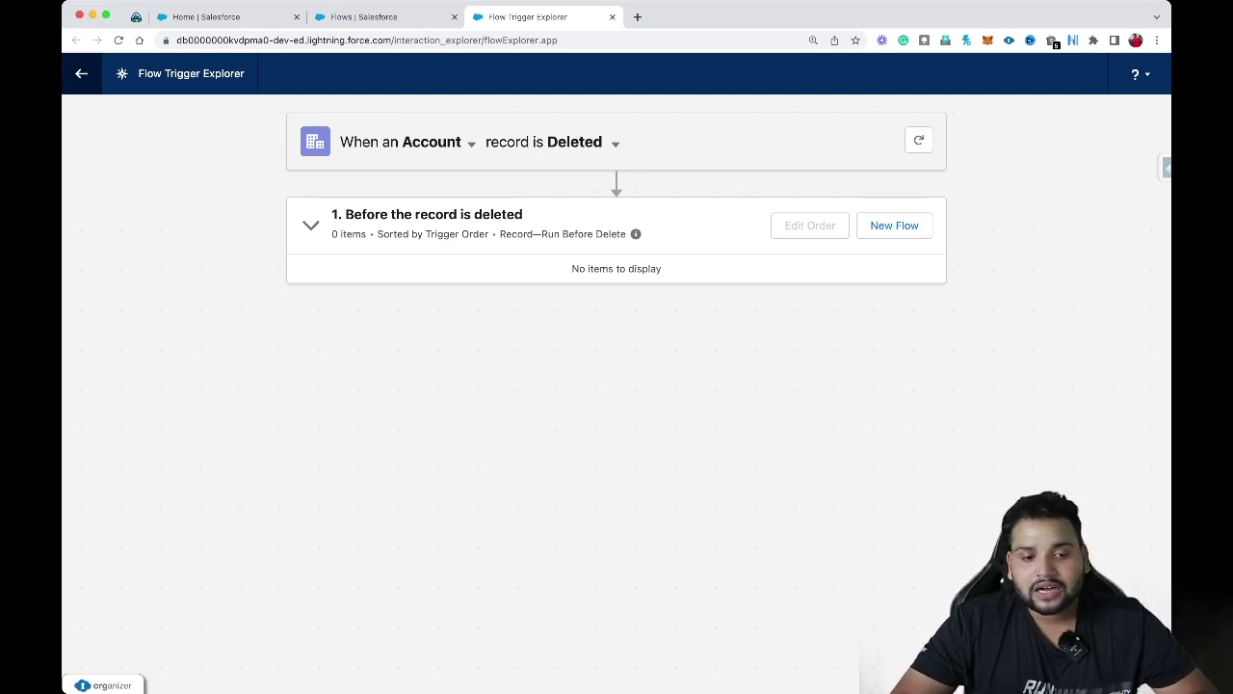
click(432, 141)
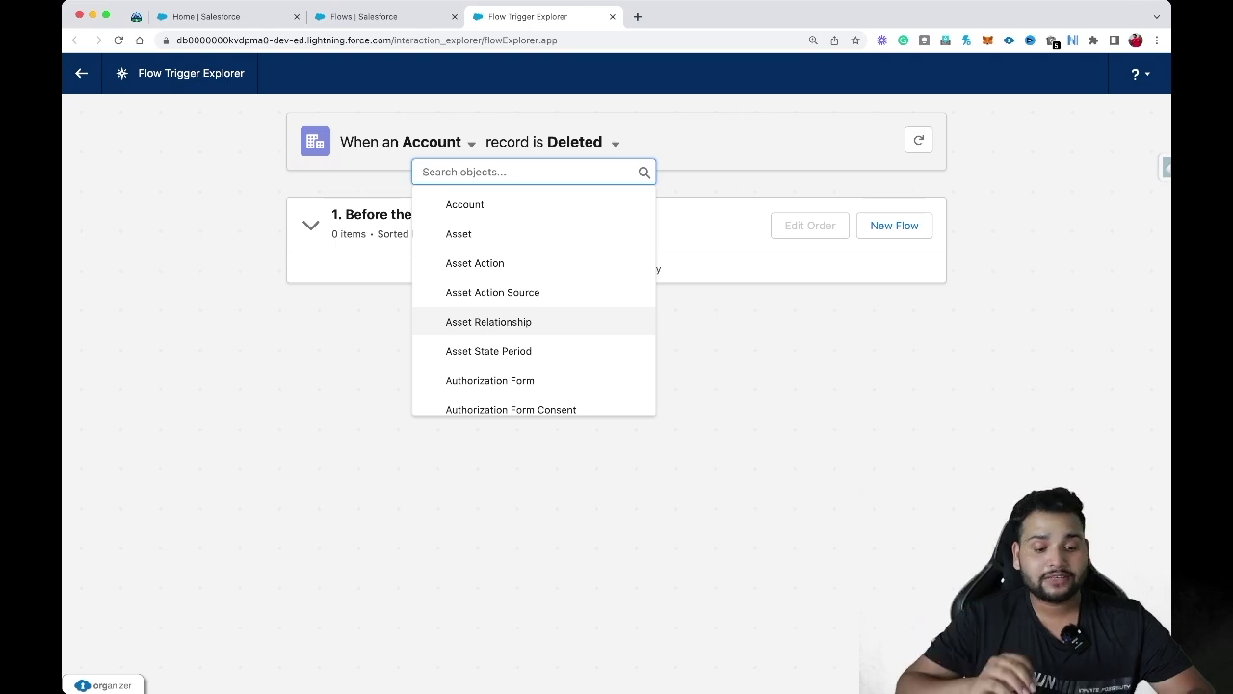
text(contact)
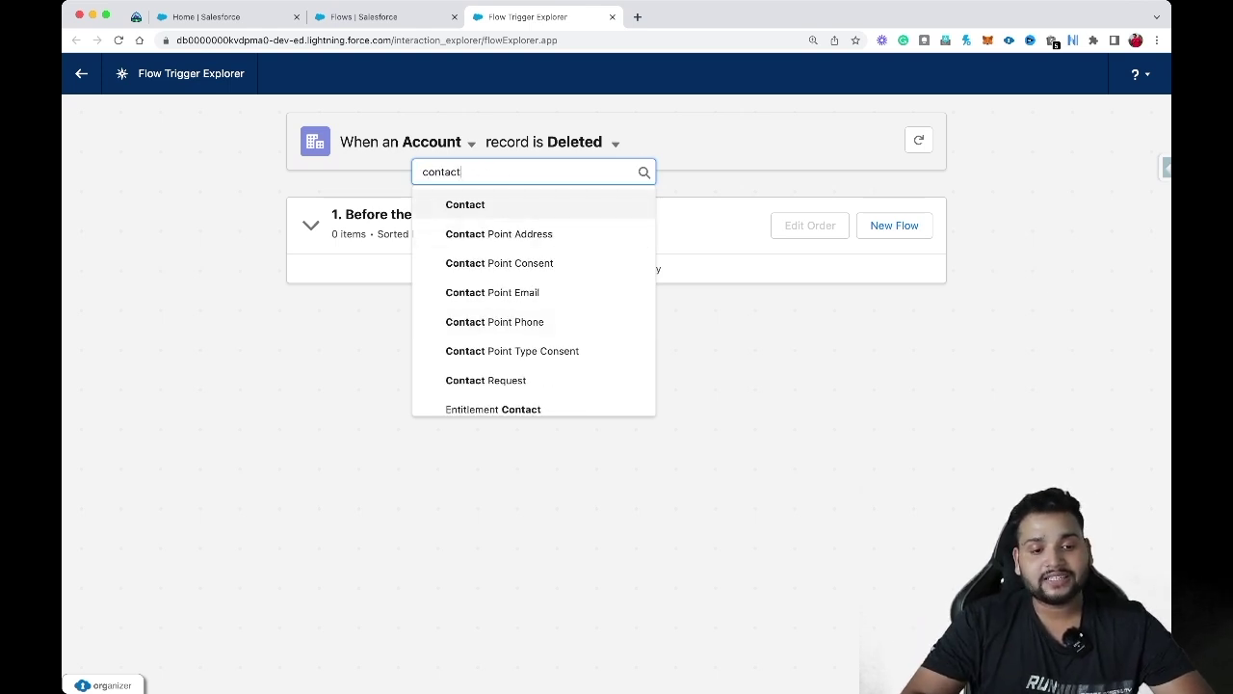
key(Return)
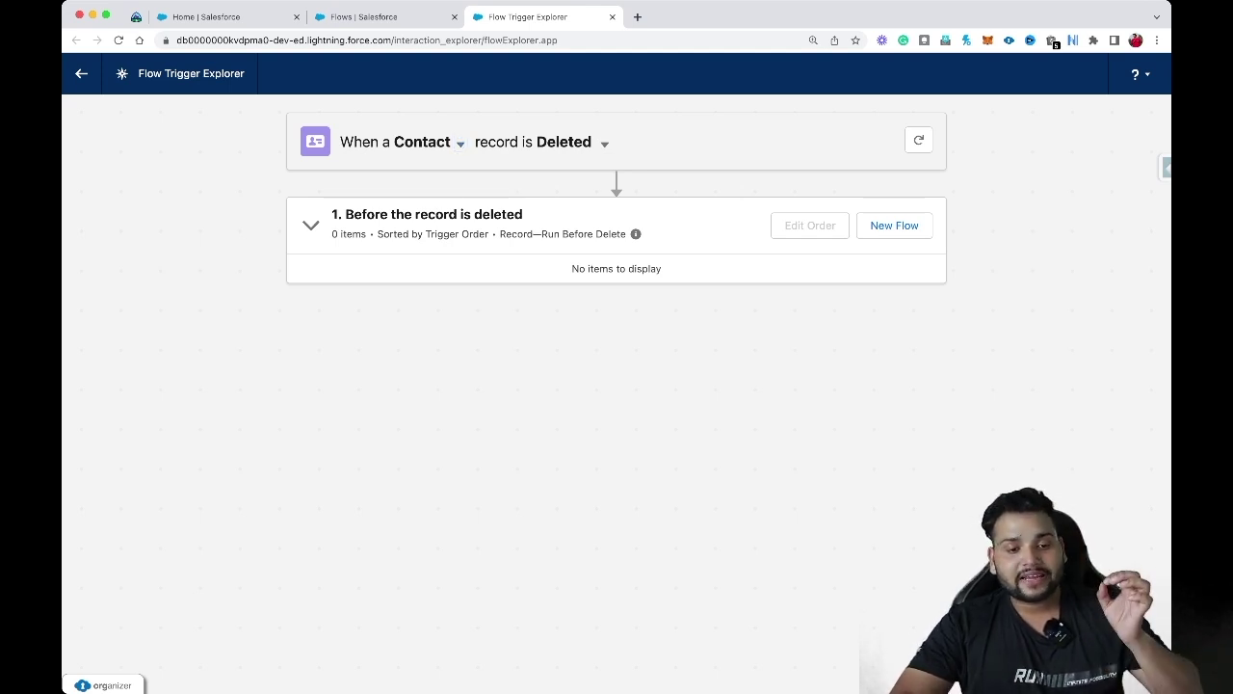
Show the flows for created Contact records, and switch the trigger event to Updated.
click(604, 144)
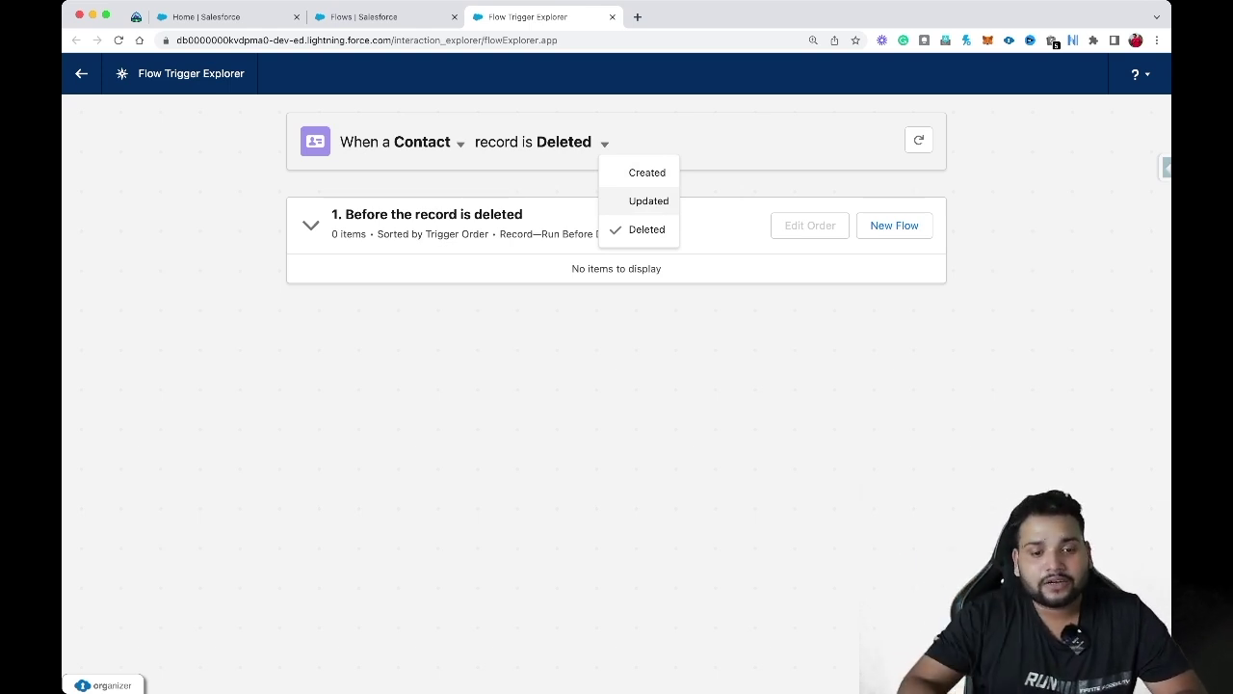
click(646, 173)
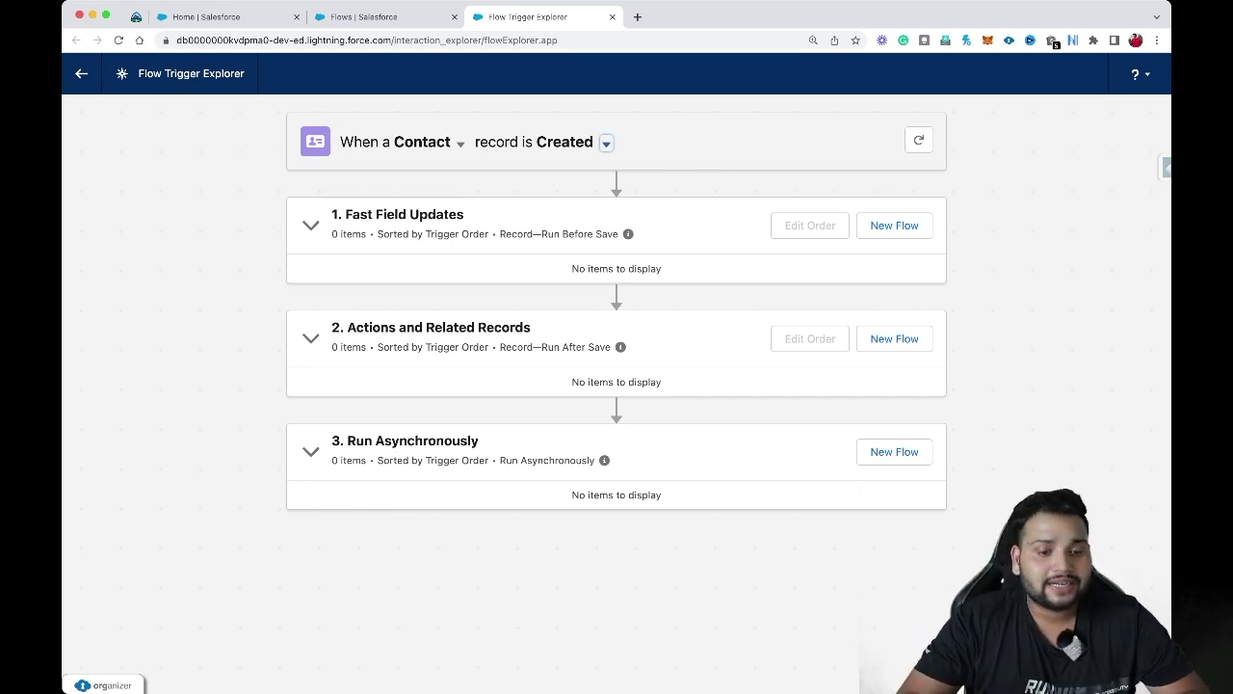
click(606, 142)
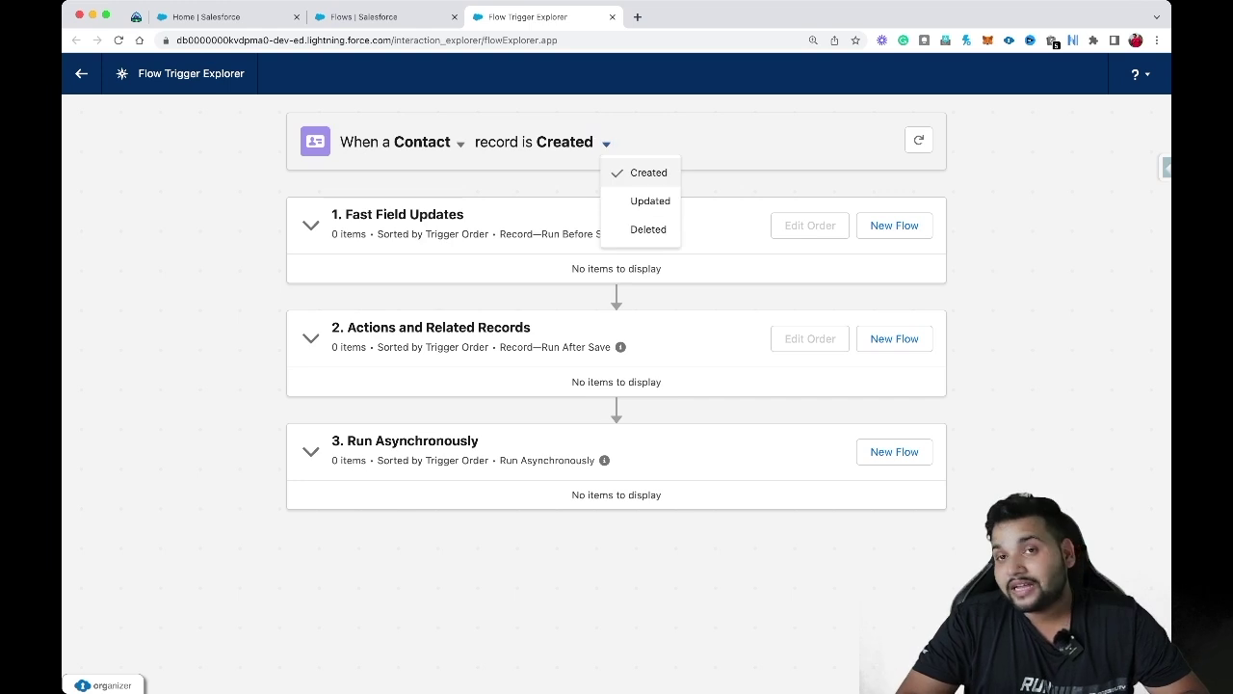
click(650, 200)
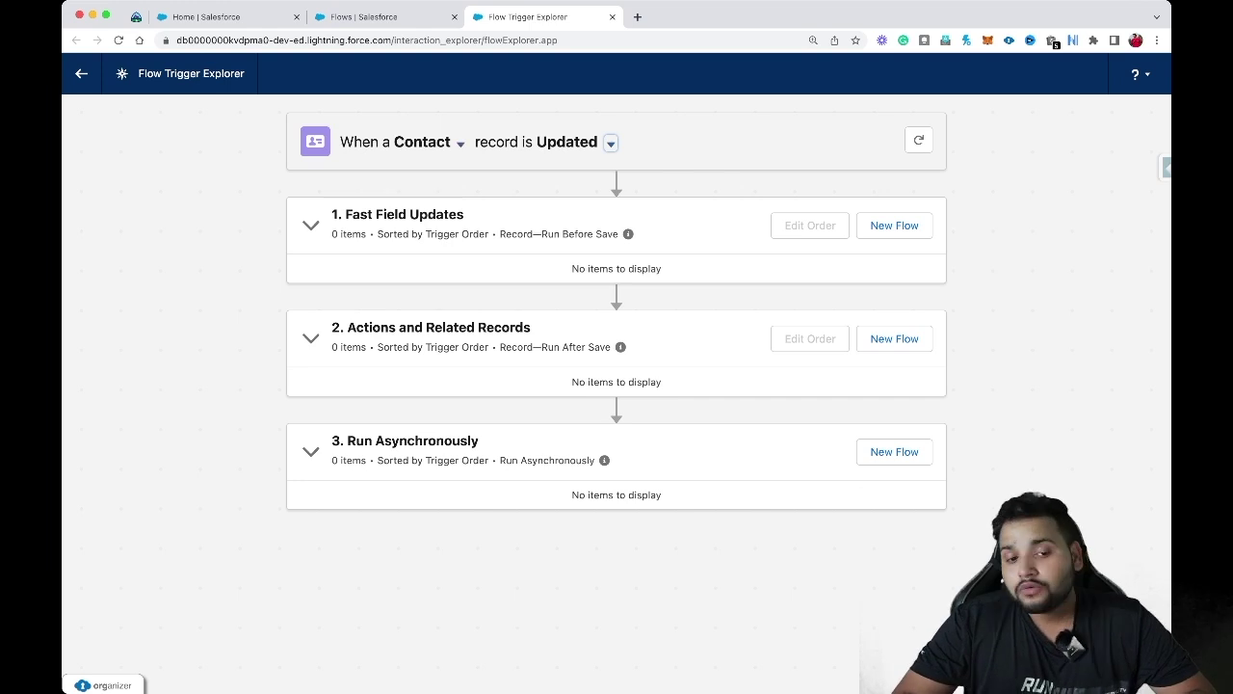
Change the explored object to Account to show its record-triggered flows.
click(461, 142)
key(Down)
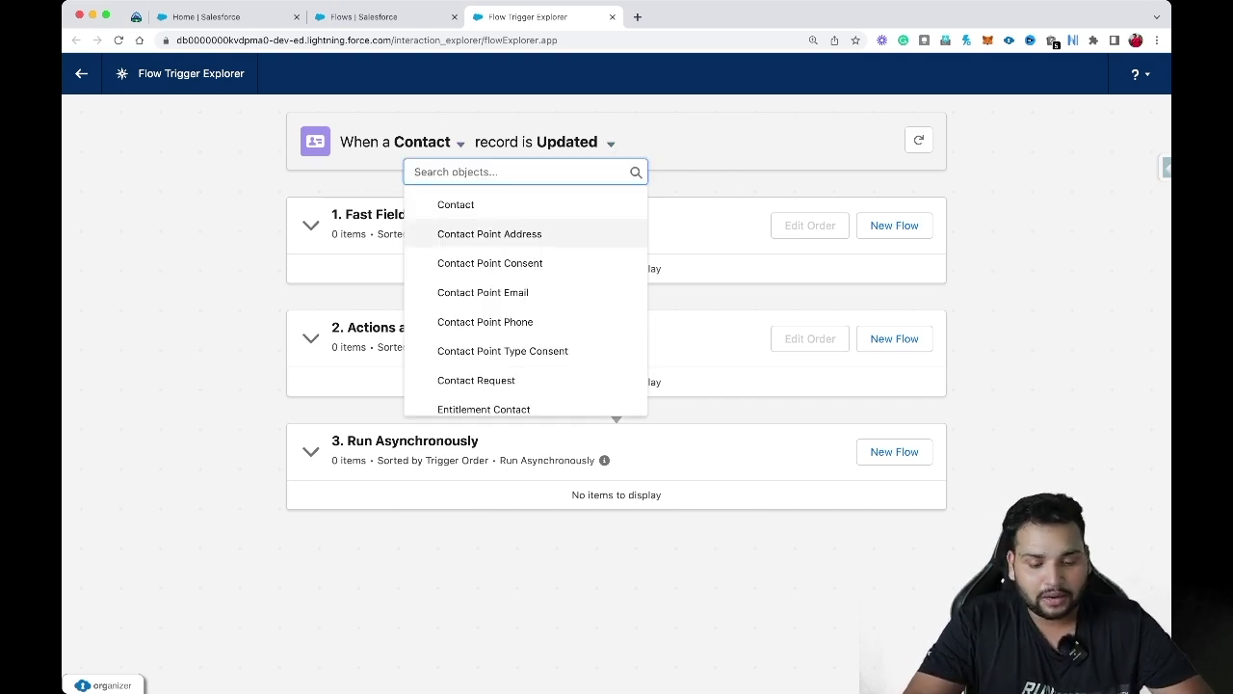
text(accoun)
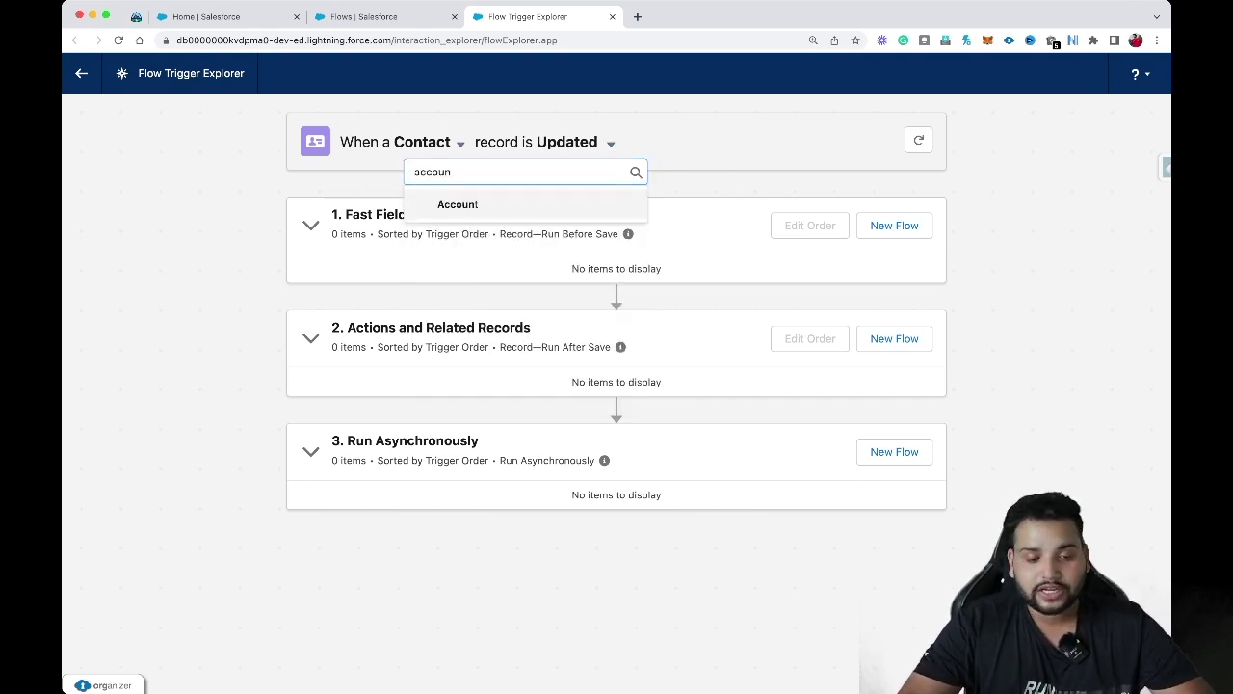
key(Return)
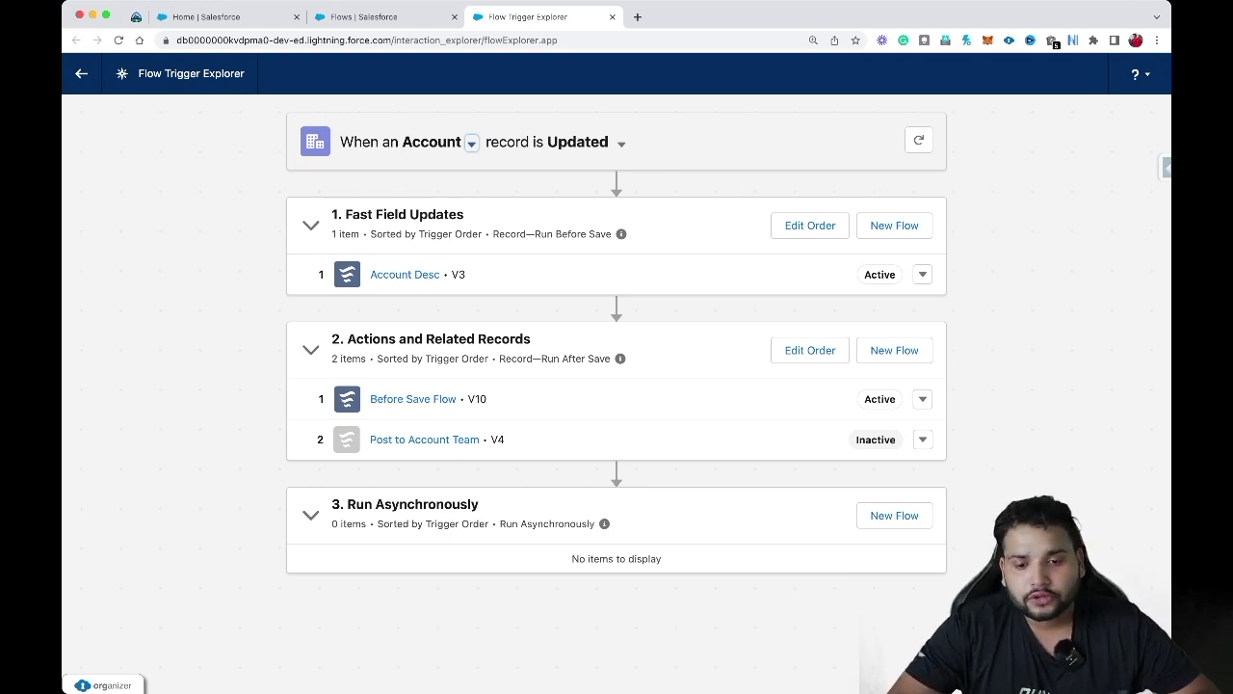
Start a new Fast Field Updates flow for Account and examine its object, trigger, entry condition and optimization settings.
click(894, 225)
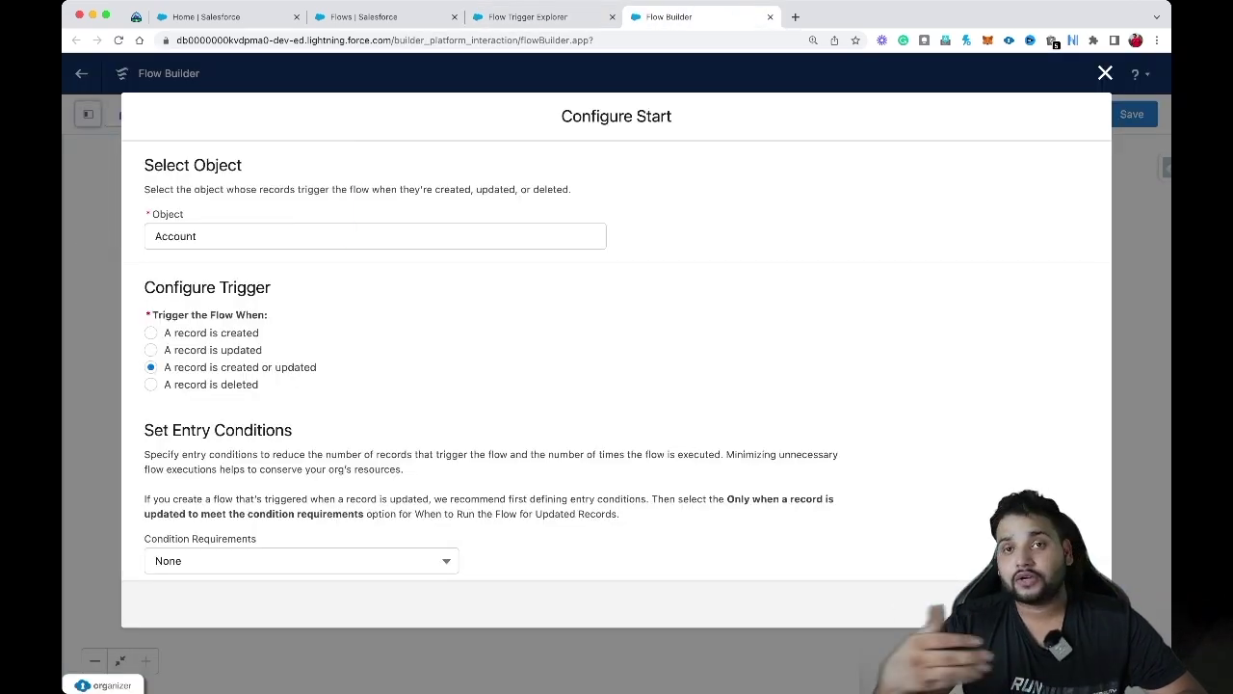
click(376, 236)
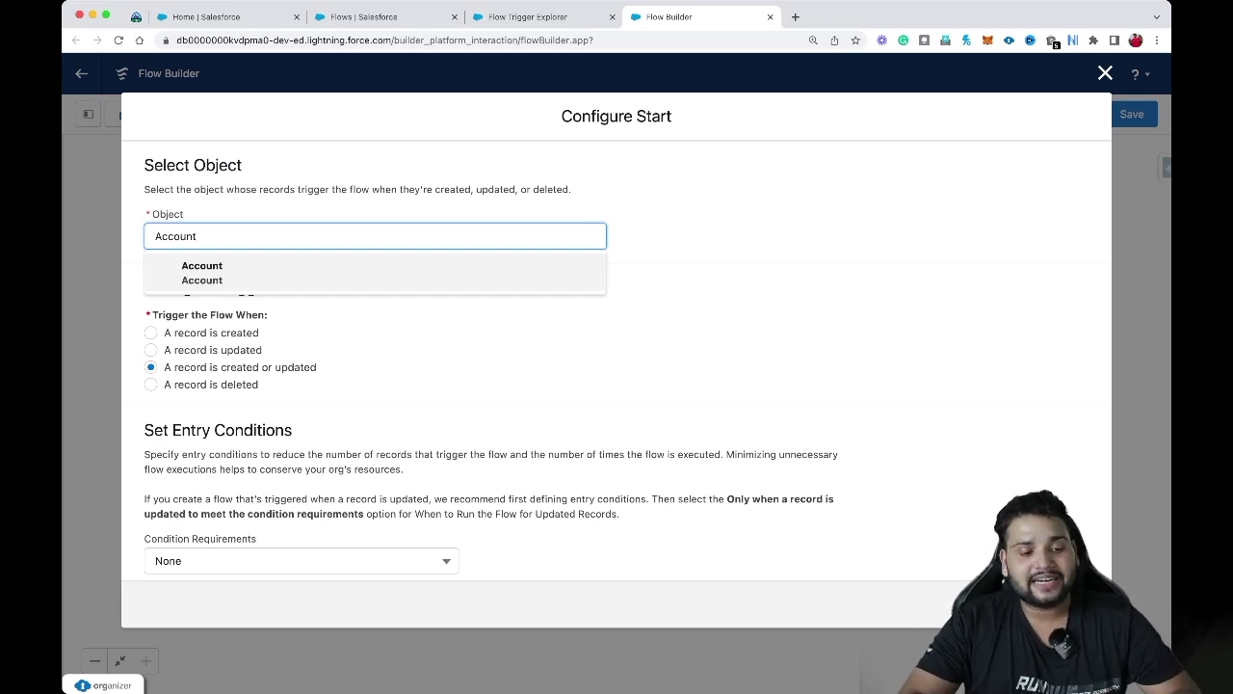
key(Tab)
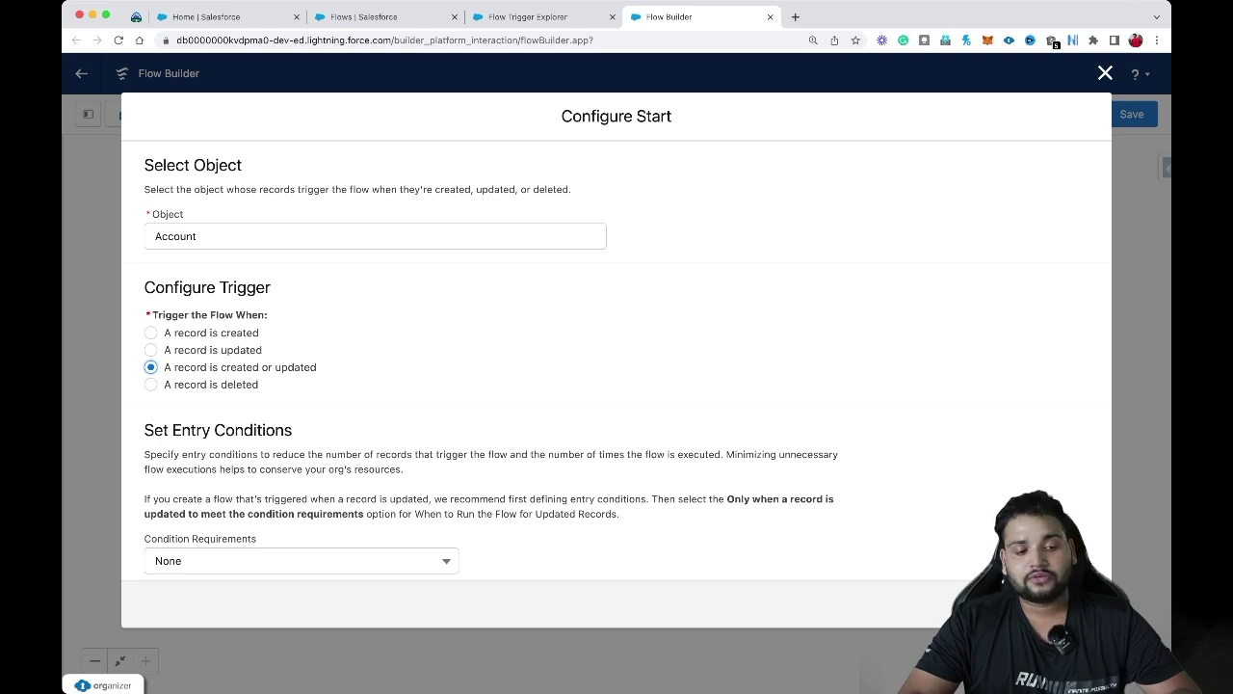
scroll(617, 361, down, 3)
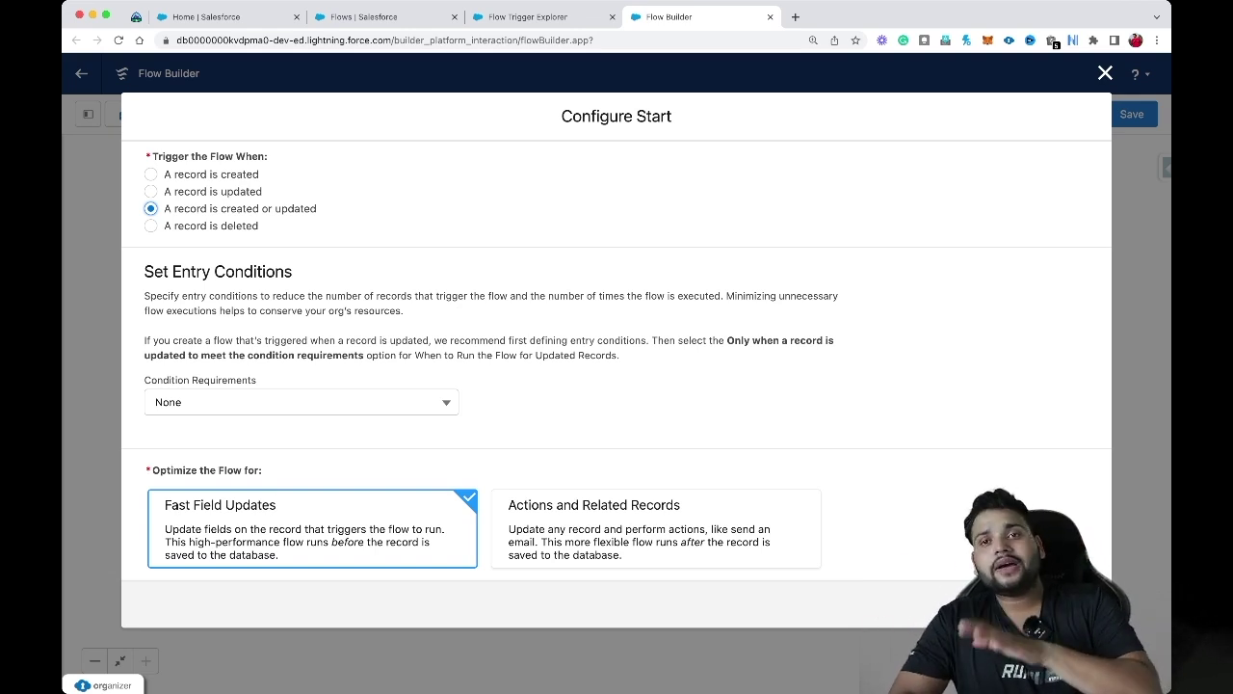
scroll(616, 358, down, 1)
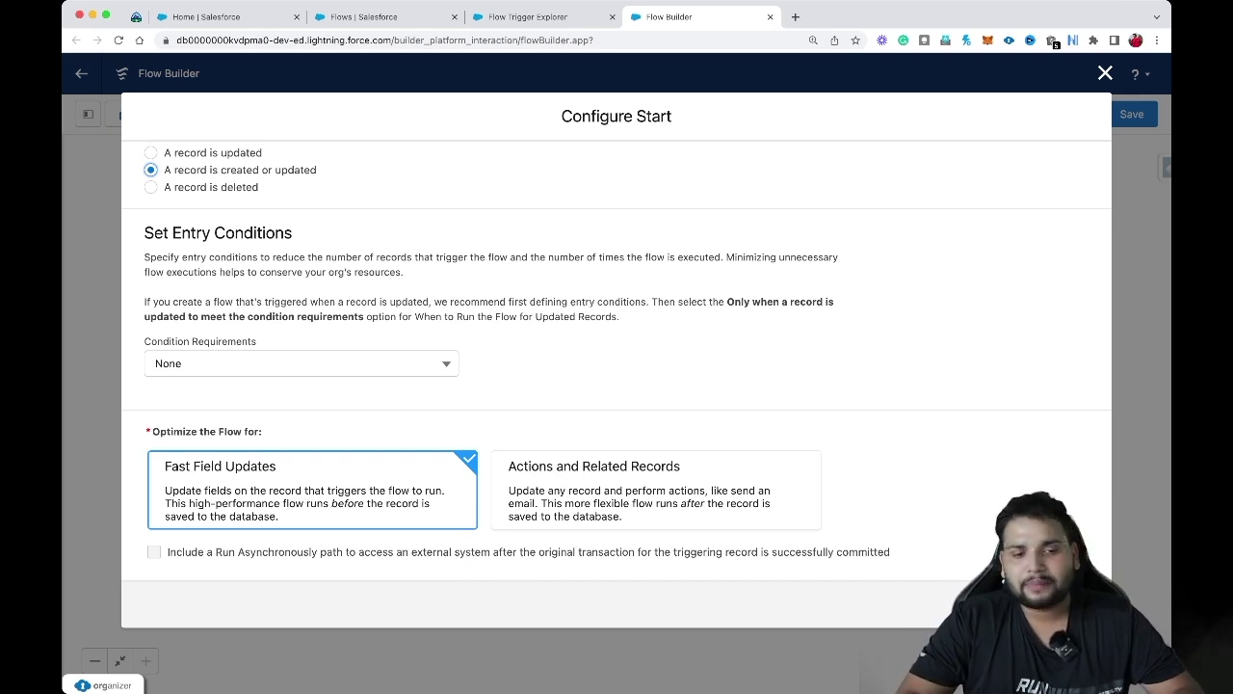
key(Escape)
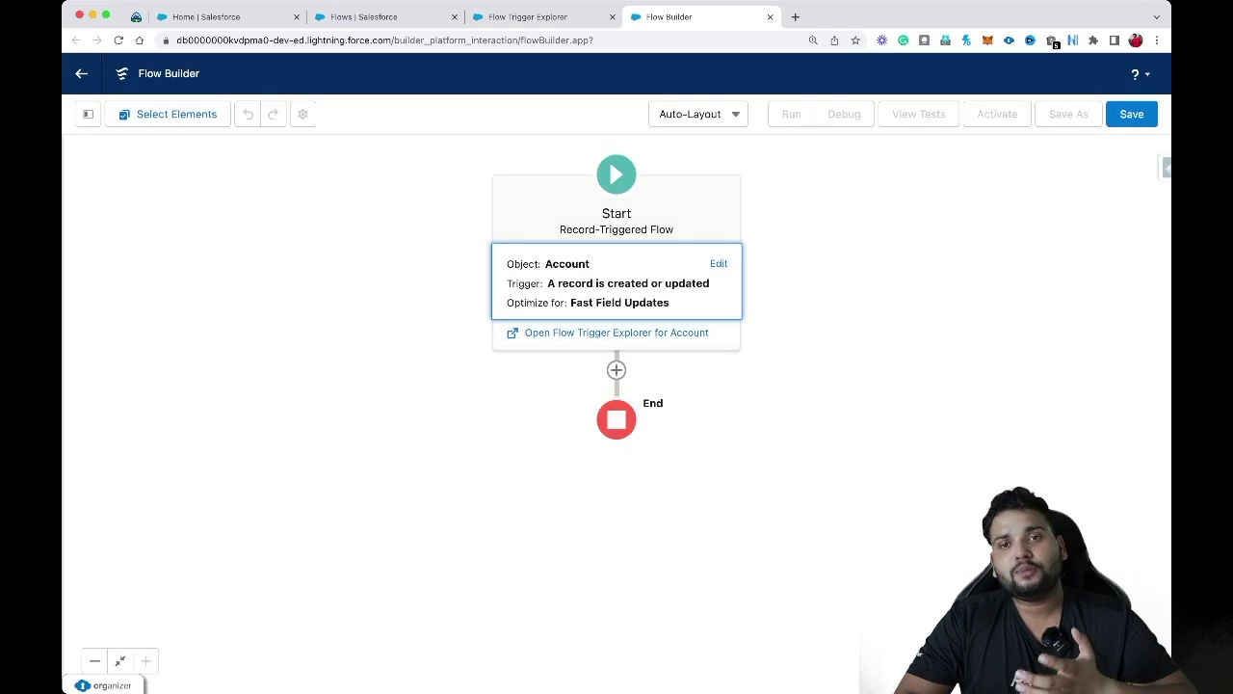
Return to Flow Trigger Explorer, open the details of Before Save Flow and deactivate its version V10.
key(ctrl+shift+Tab)
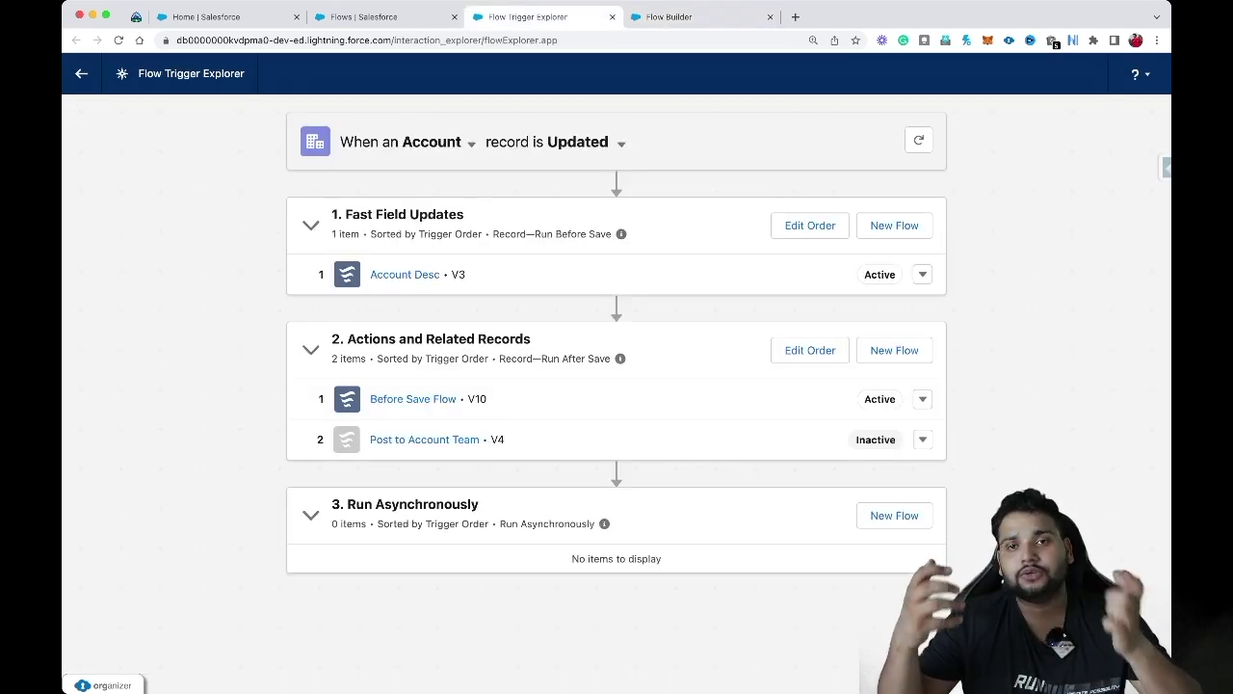
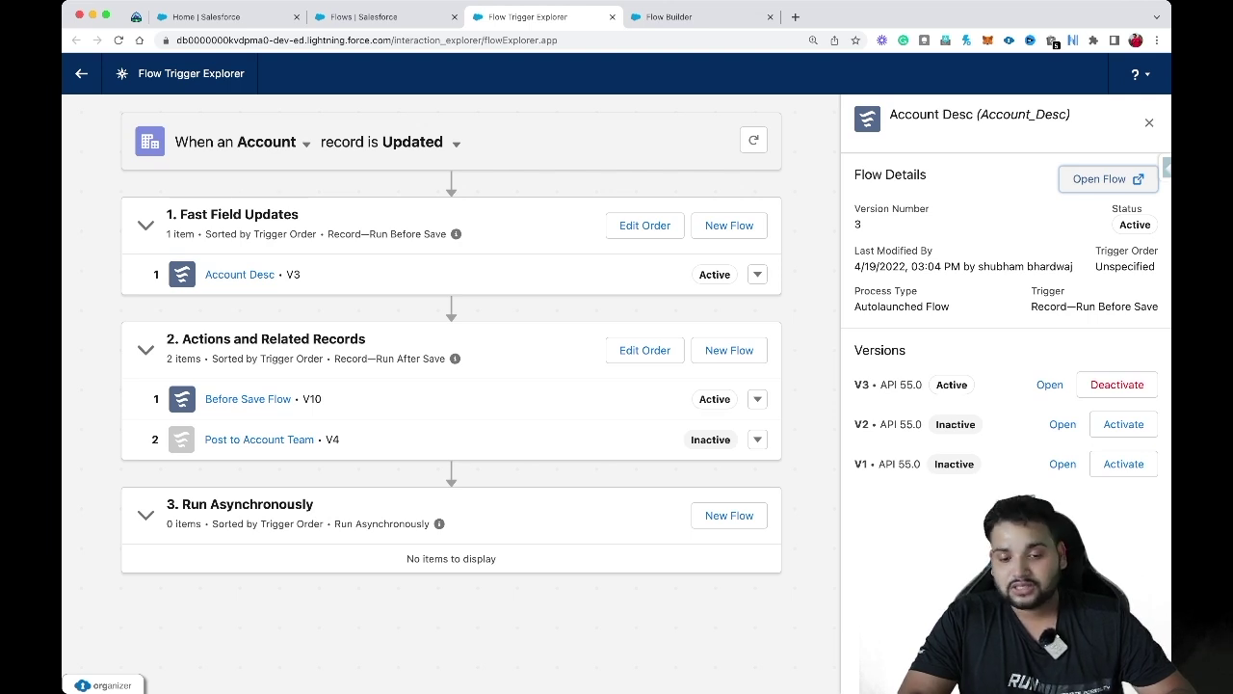
click(757, 397)
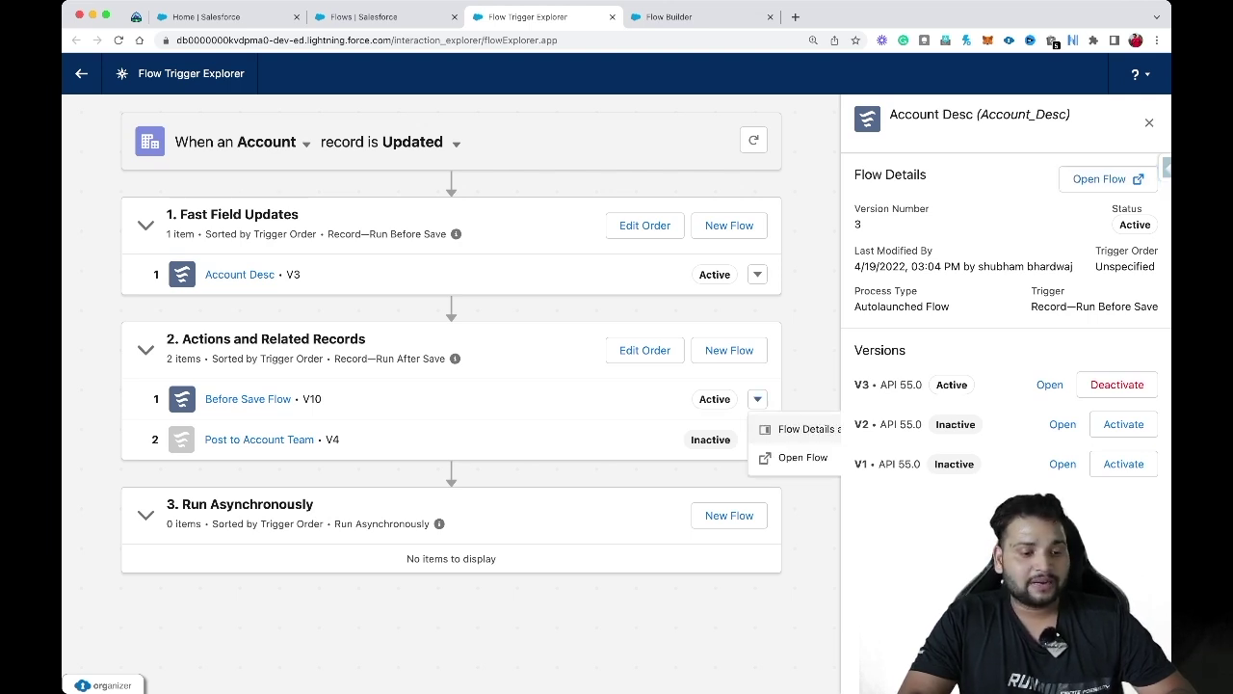
click(799, 429)
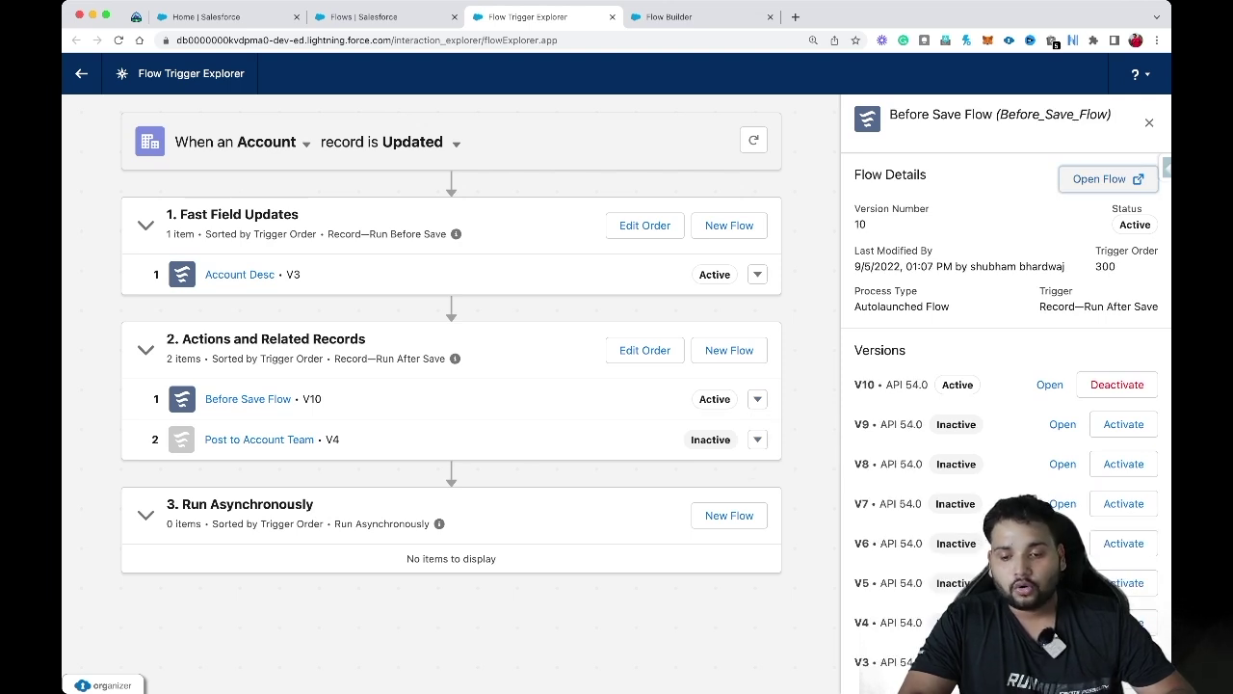
scroll(1005, 385, down, 2)
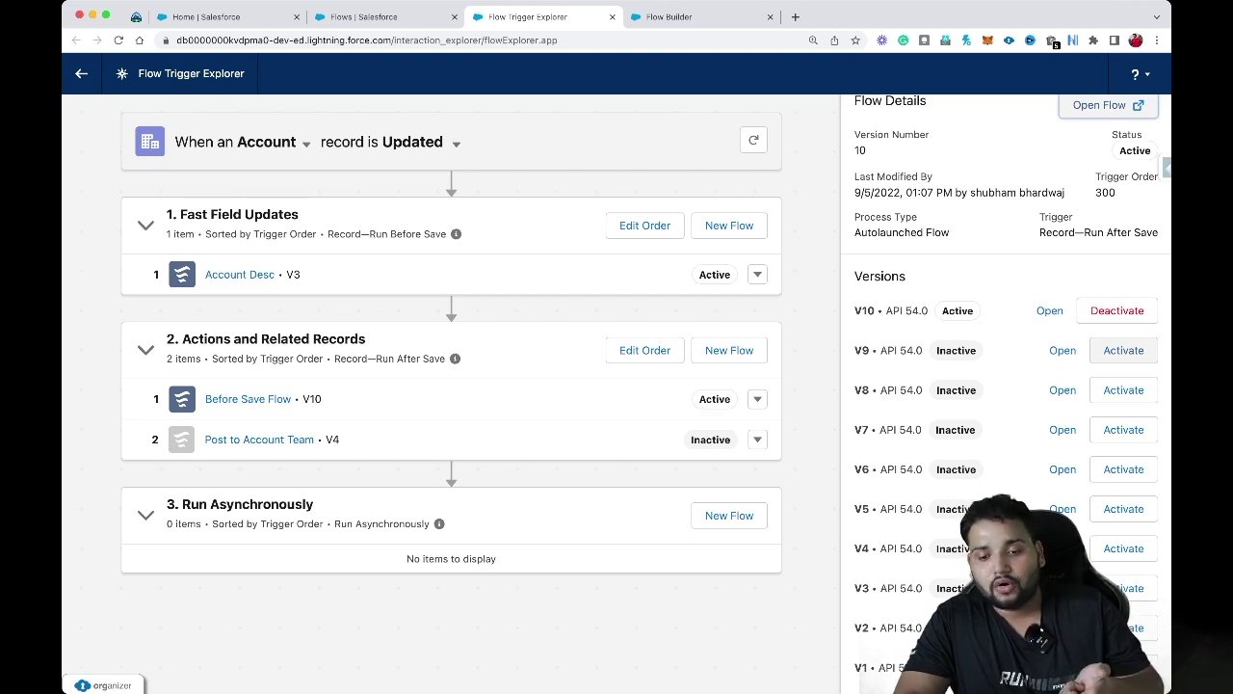
click(1116, 310)
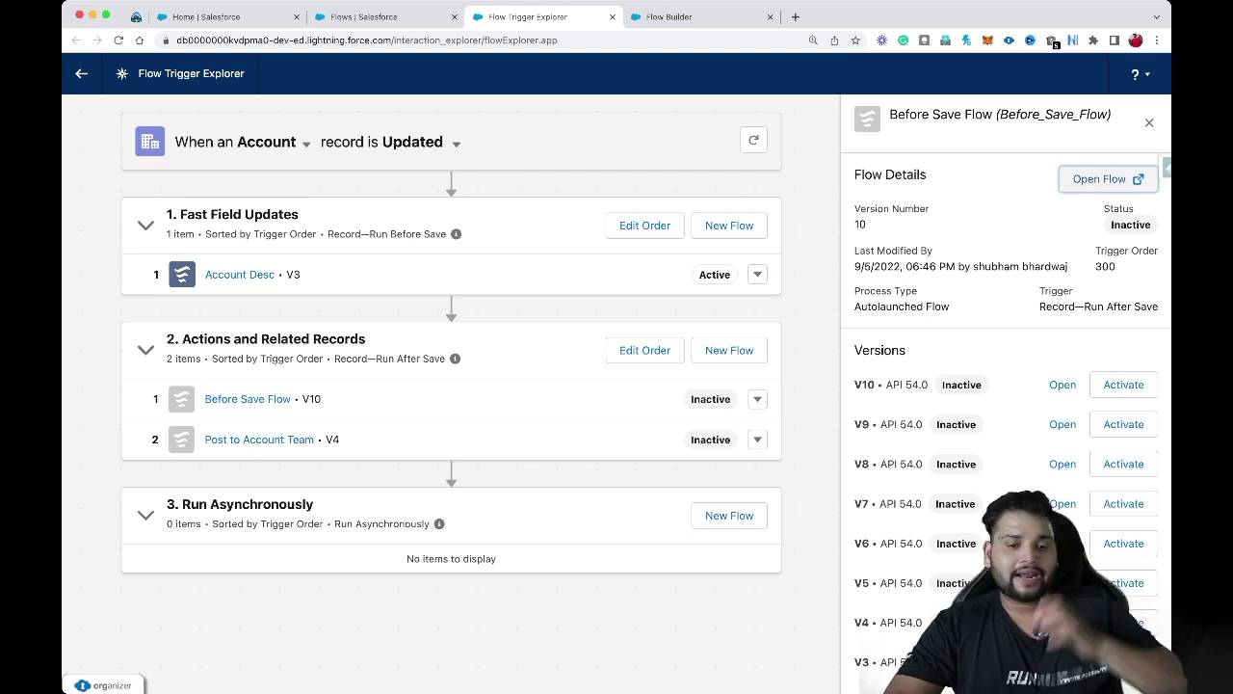
key(Escape)
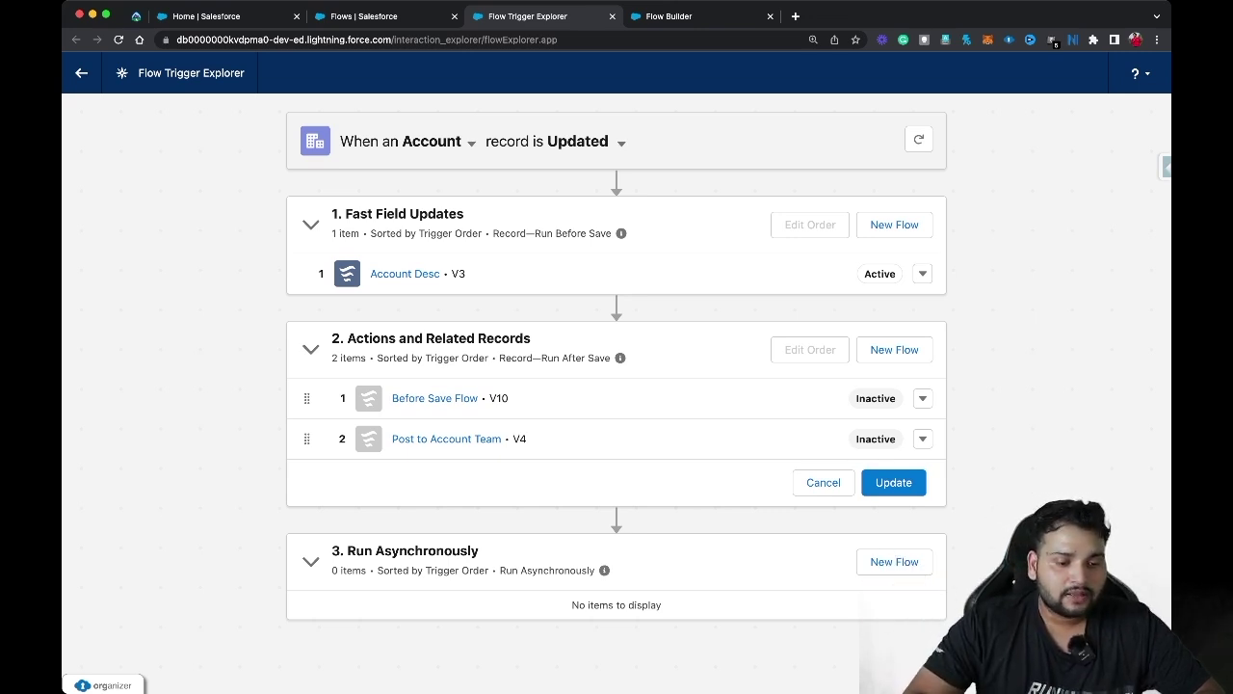
Reorder the Actions and Related Records flows so Post to Account Team runs before Before Save Flow, save the order and reload the page.
drag(307, 439, 307, 398)
click(892, 482)
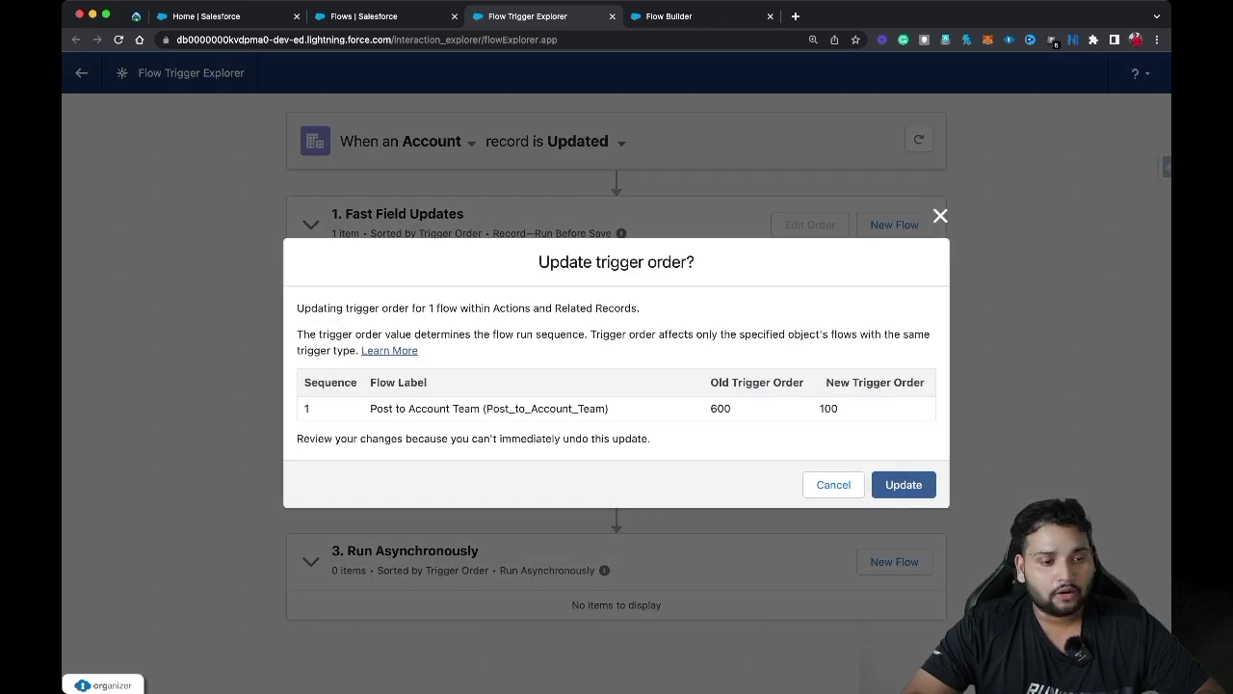
click(898, 483)
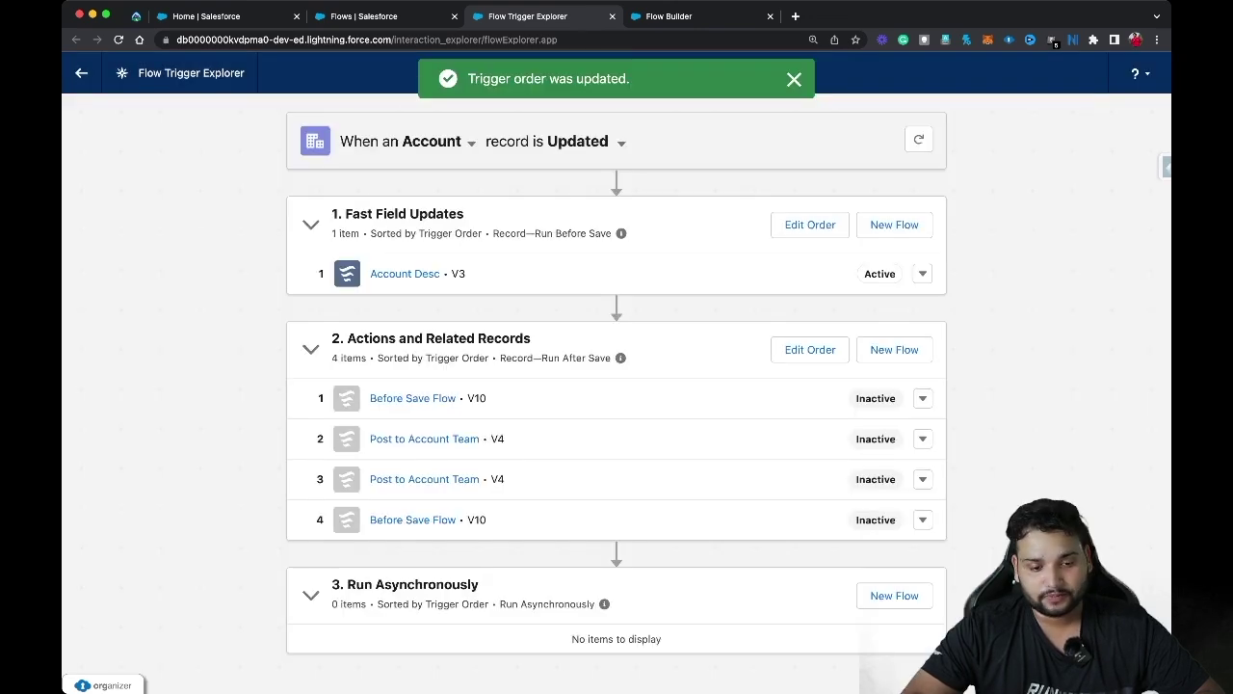
key(super+r)
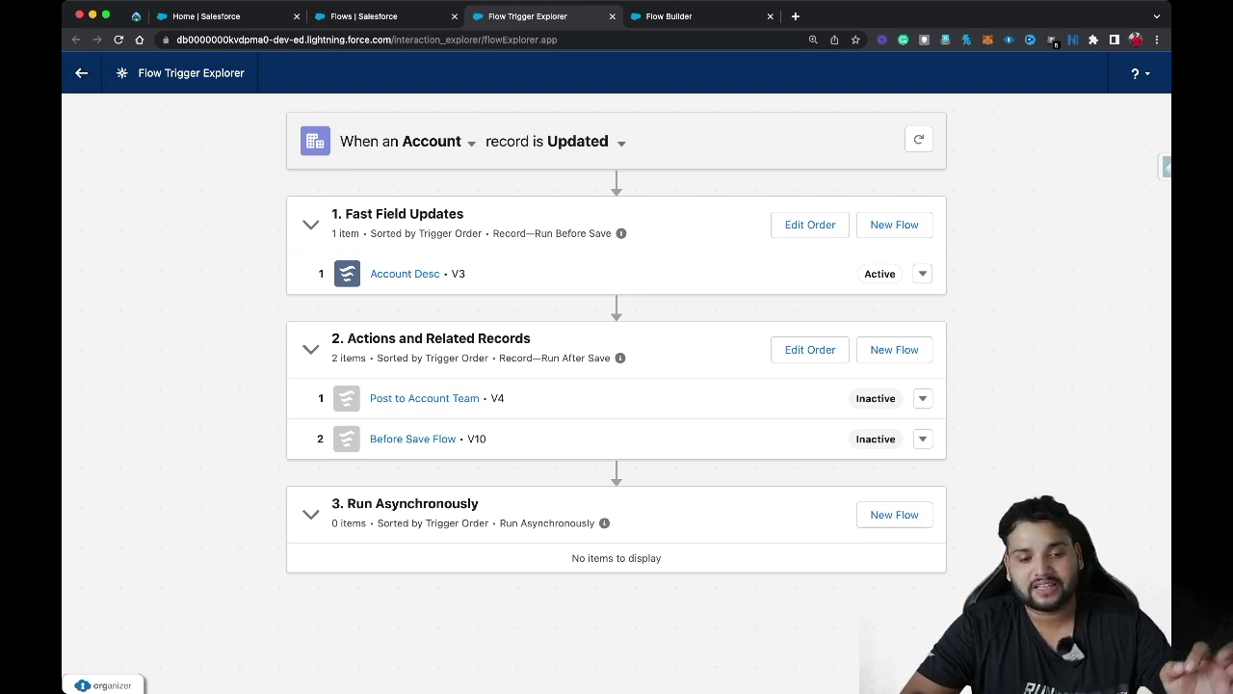
Switch the trigger event to Created, place Send Email to Account (Email Alert) ahead of Before Save Flow and save the trigger order.
click(621, 143)
click(663, 172)
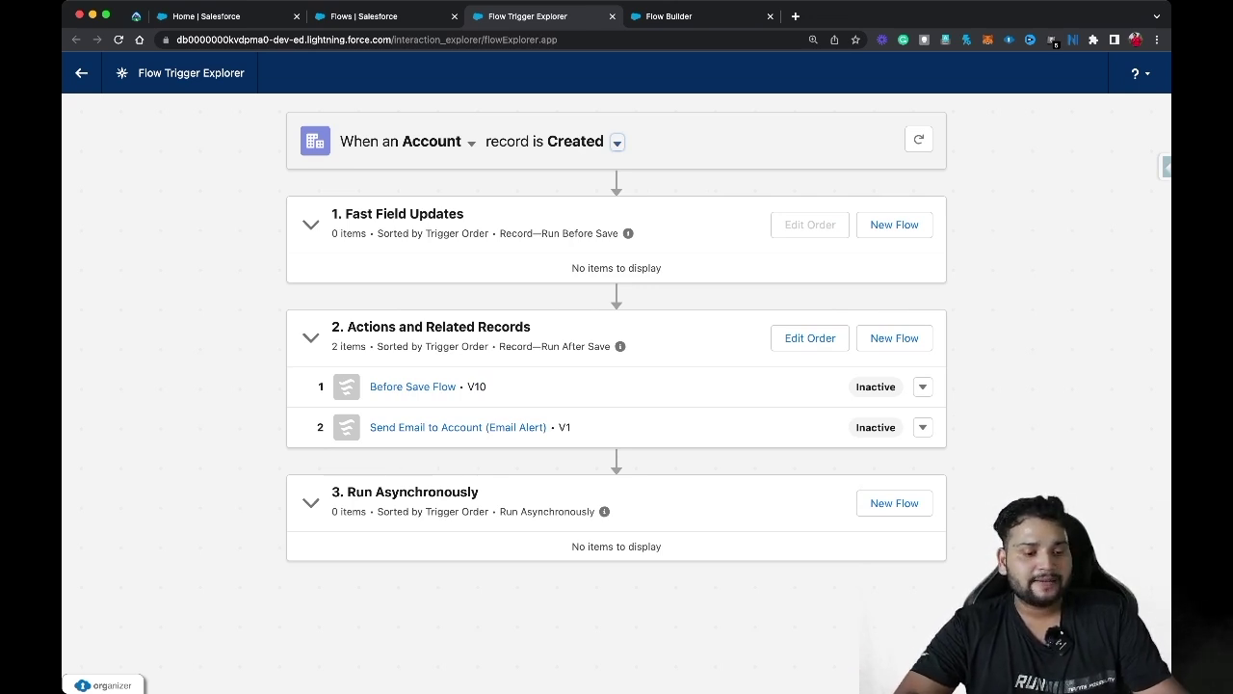
click(810, 338)
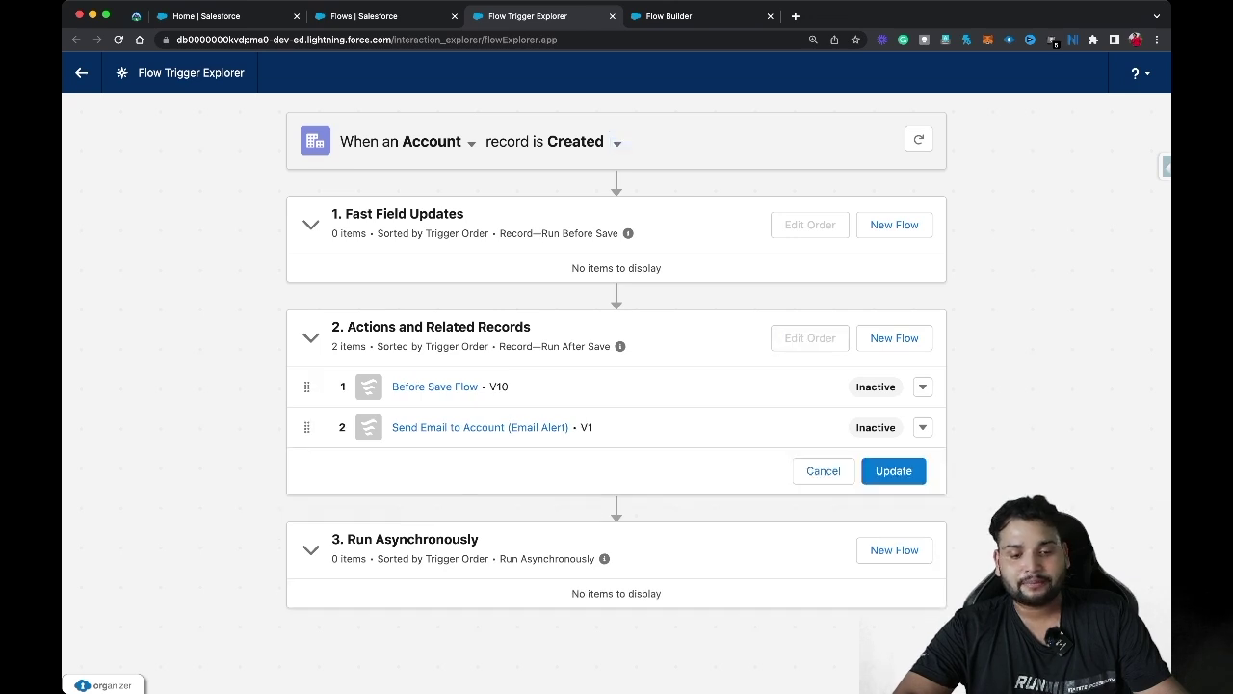
drag(306, 427, 306, 386)
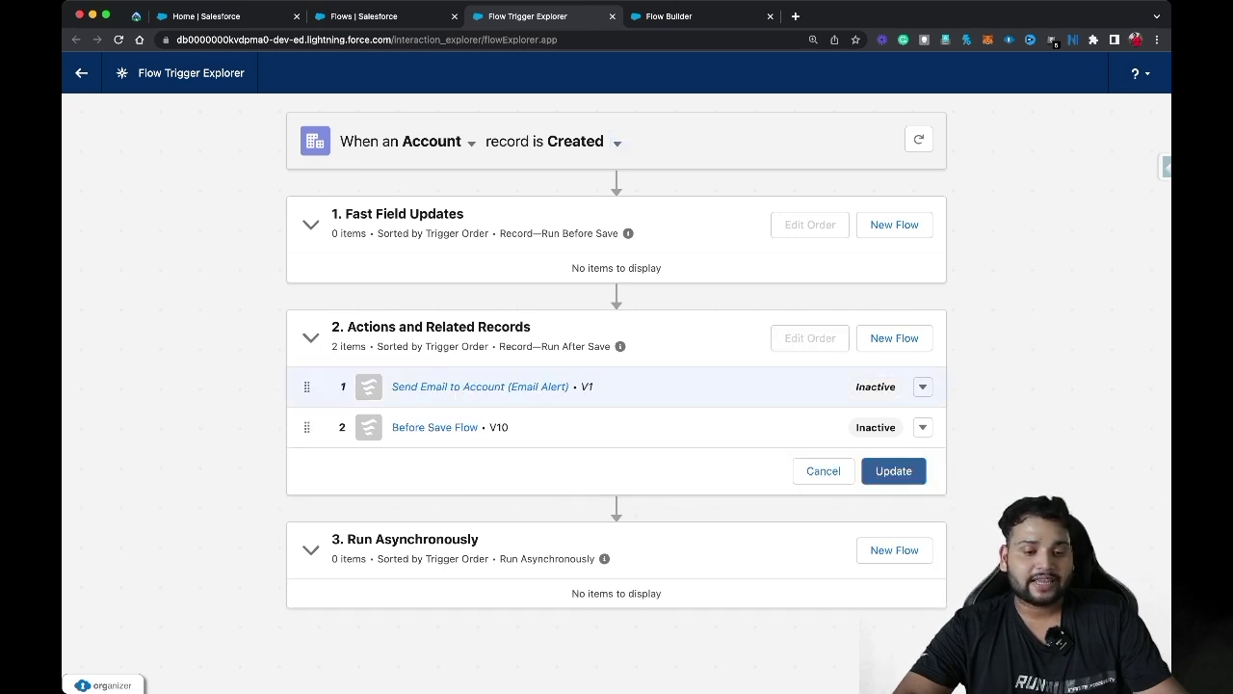
click(893, 470)
click(904, 484)
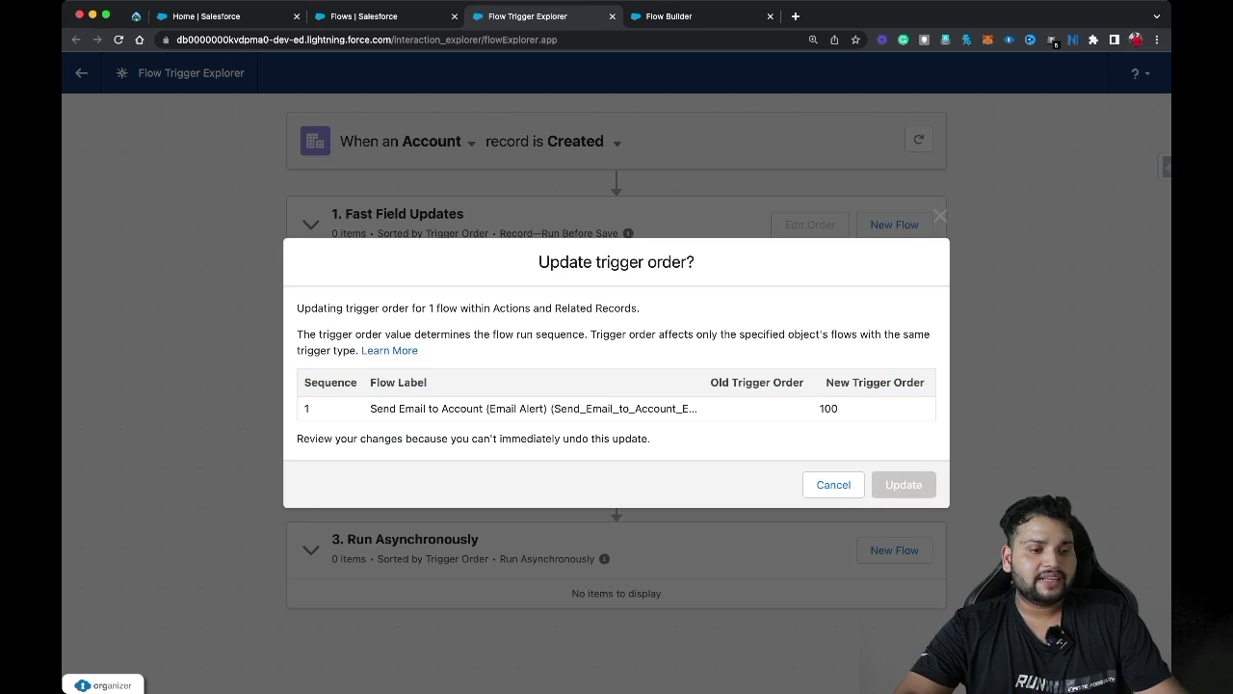